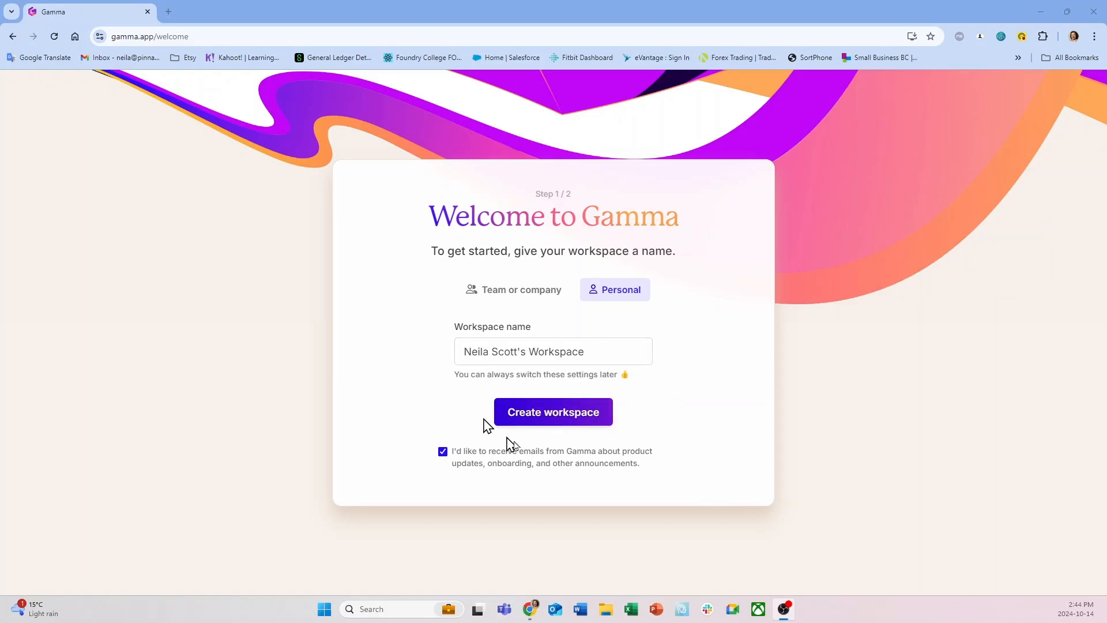
Step: Create a workspace of the Personal type, keeping the suggested workspace name
left_click(513, 294)
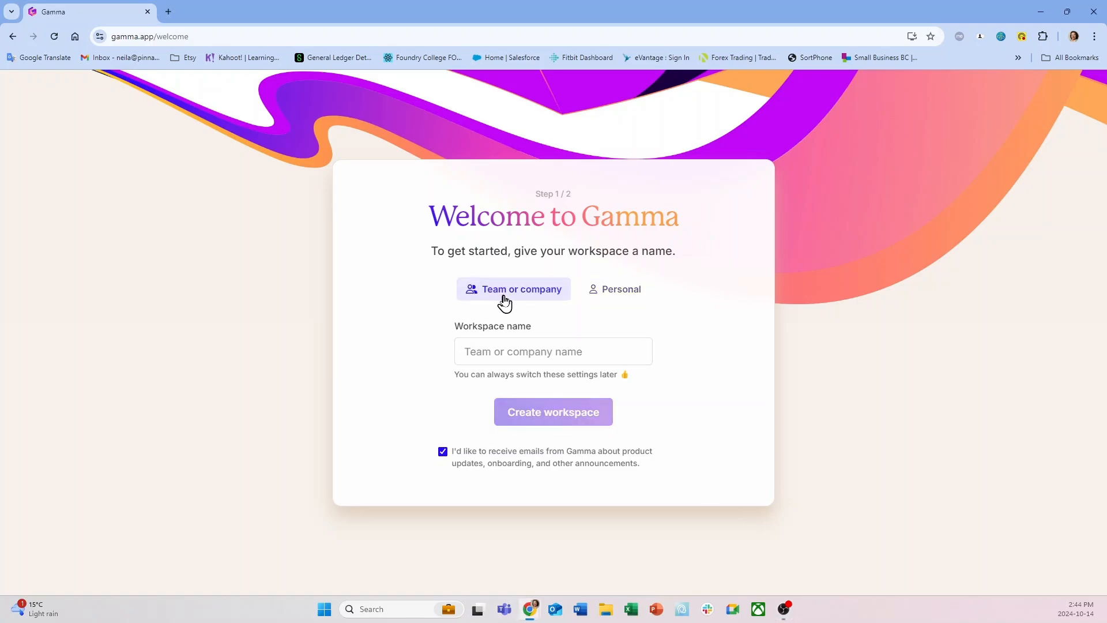
left_click(622, 292)
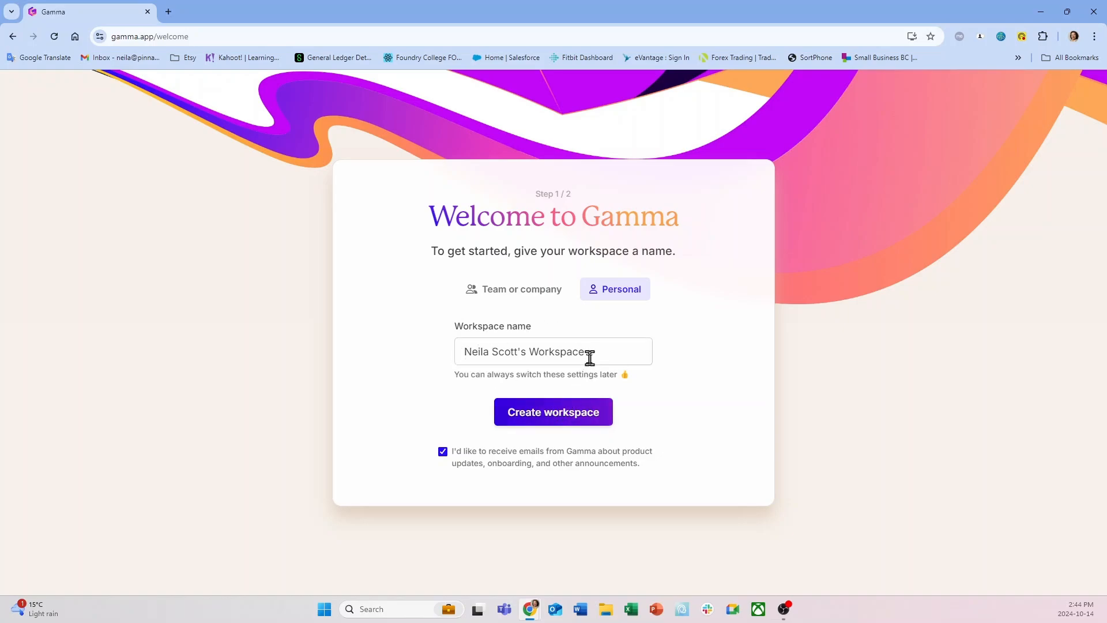
left_click(549, 418)
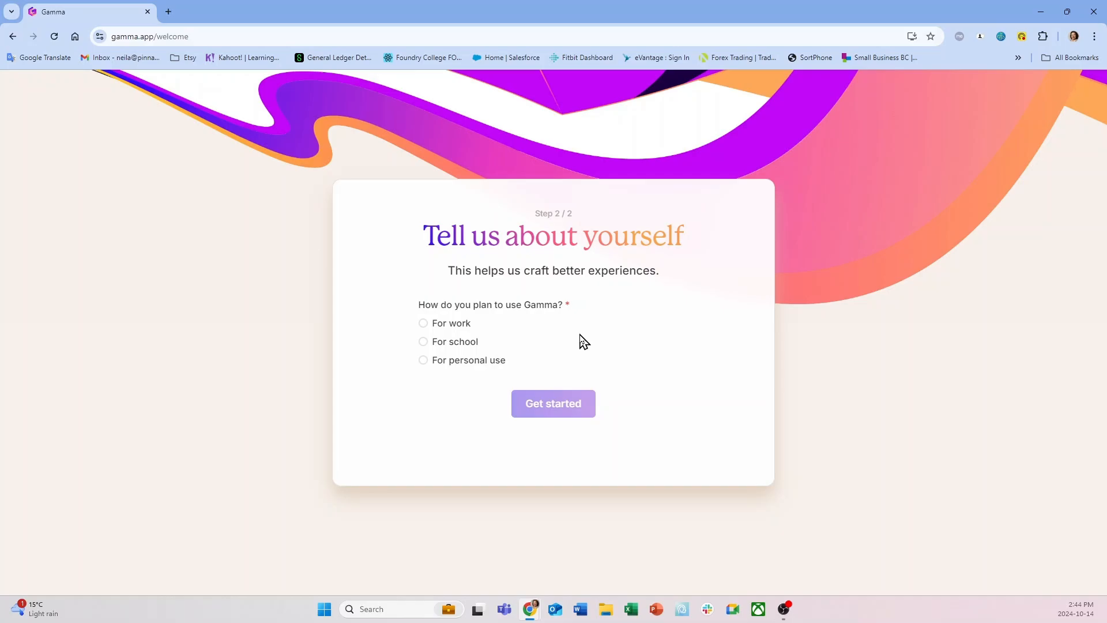
Step: Complete the profile questions with use For work, kind of work Consultant and referral source YouTube, and get started
left_click(424, 324)
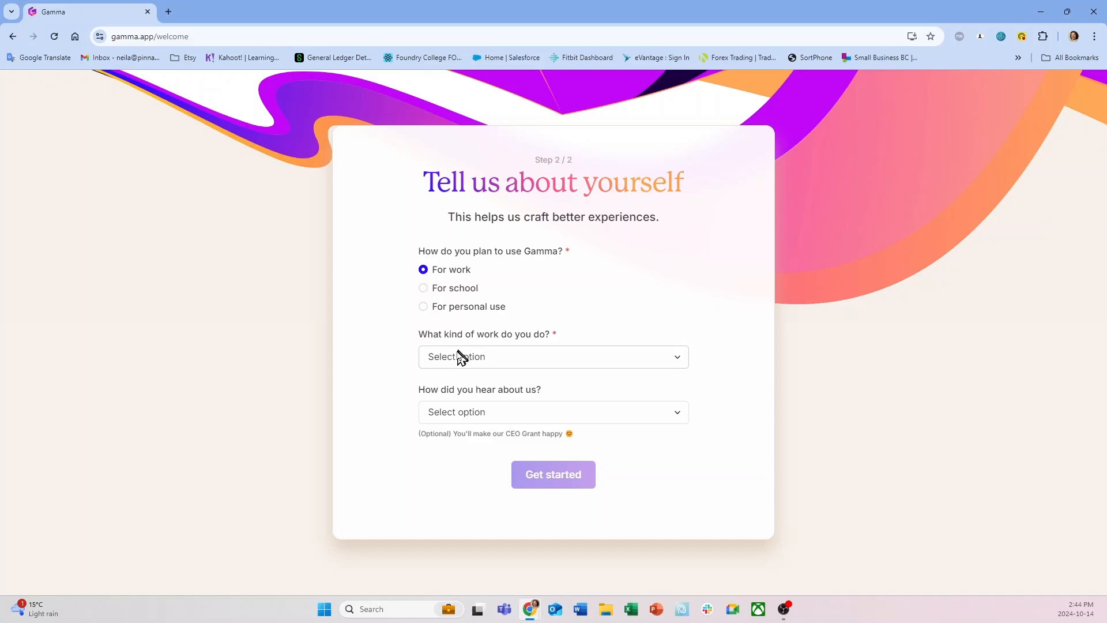
left_click(675, 363)
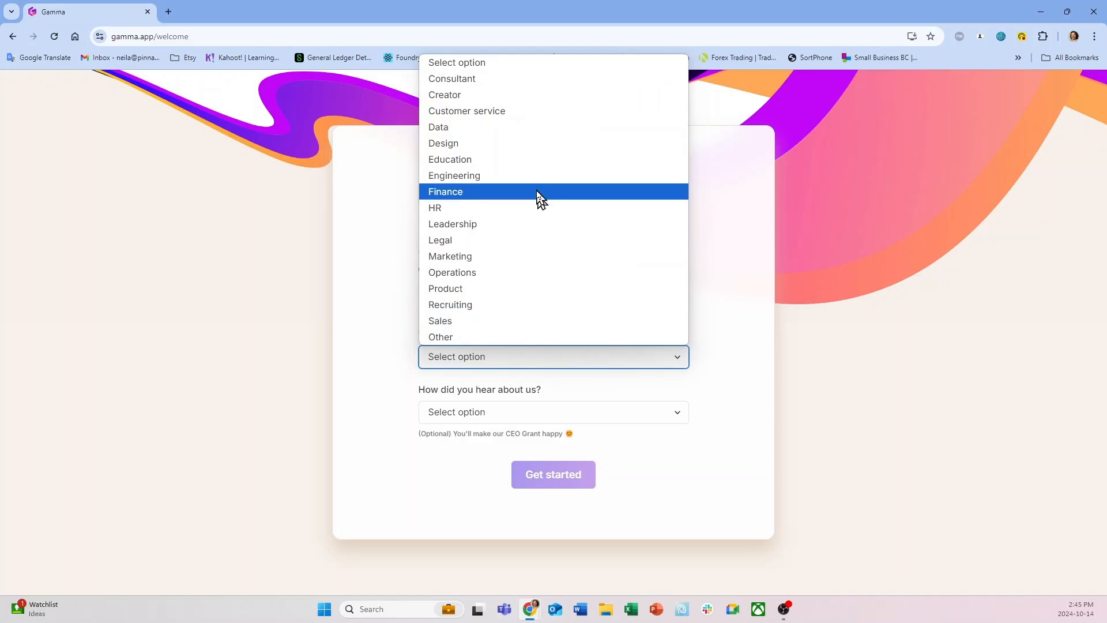
left_click(478, 86)
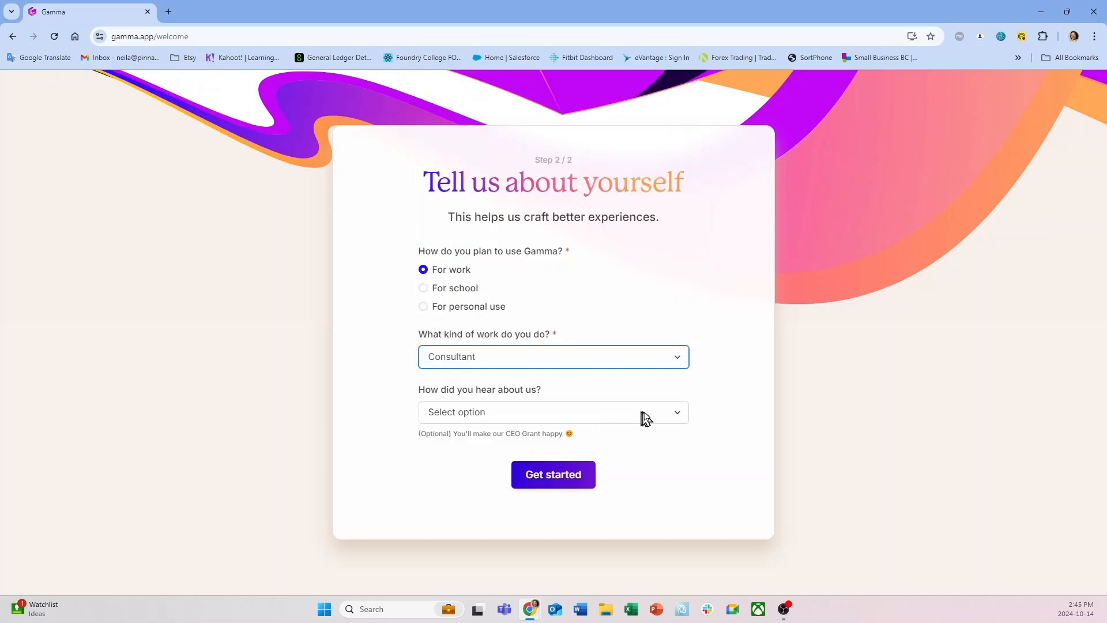
left_click(678, 417)
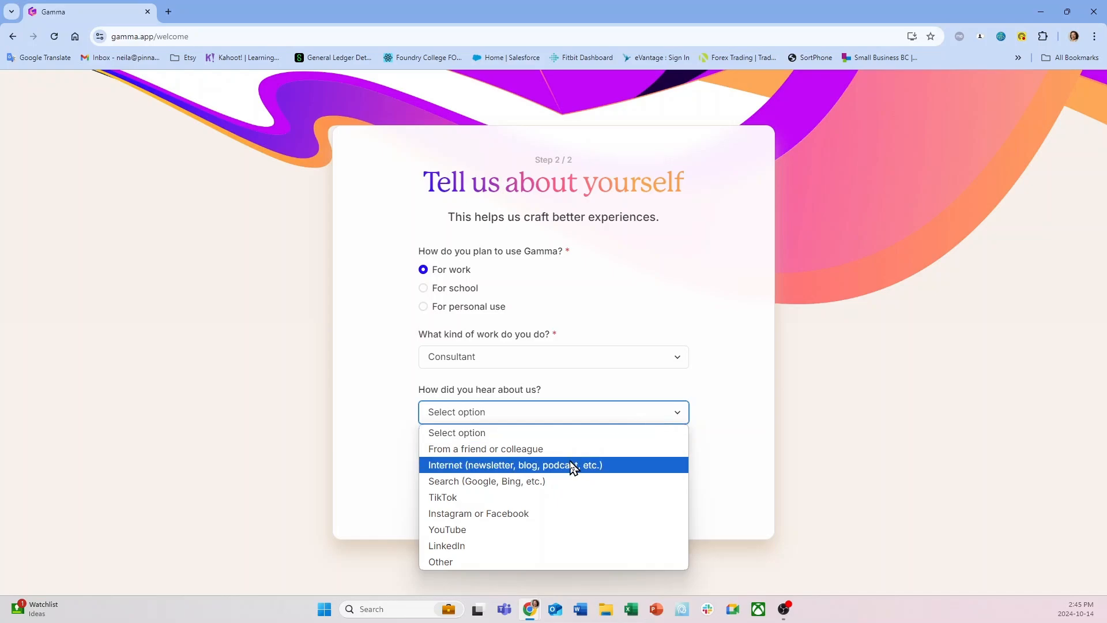
left_click(477, 531)
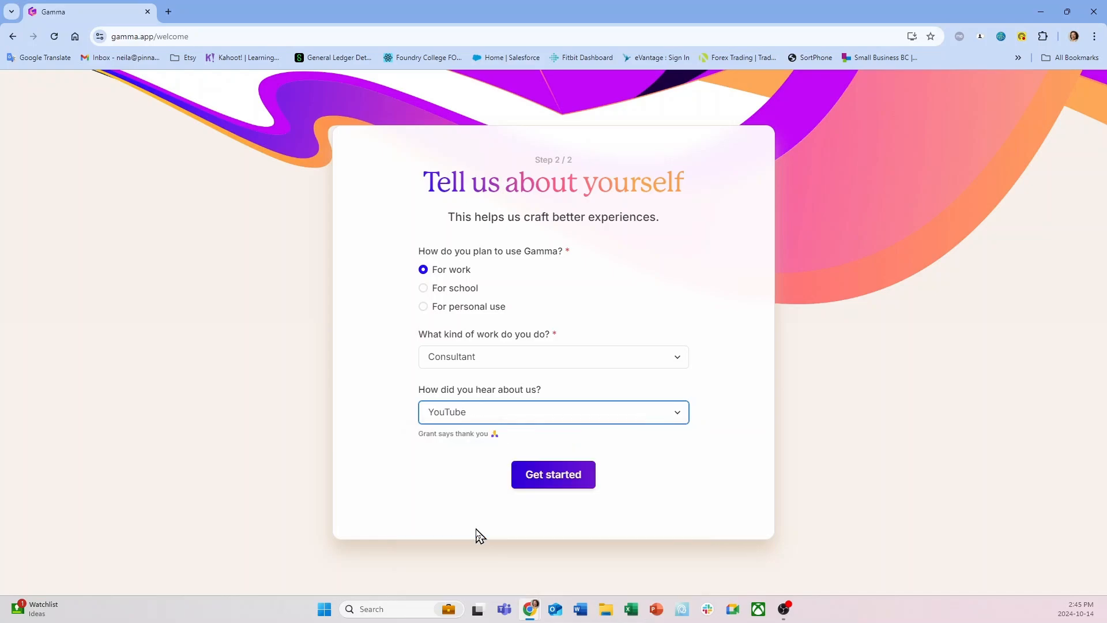
left_click(553, 482)
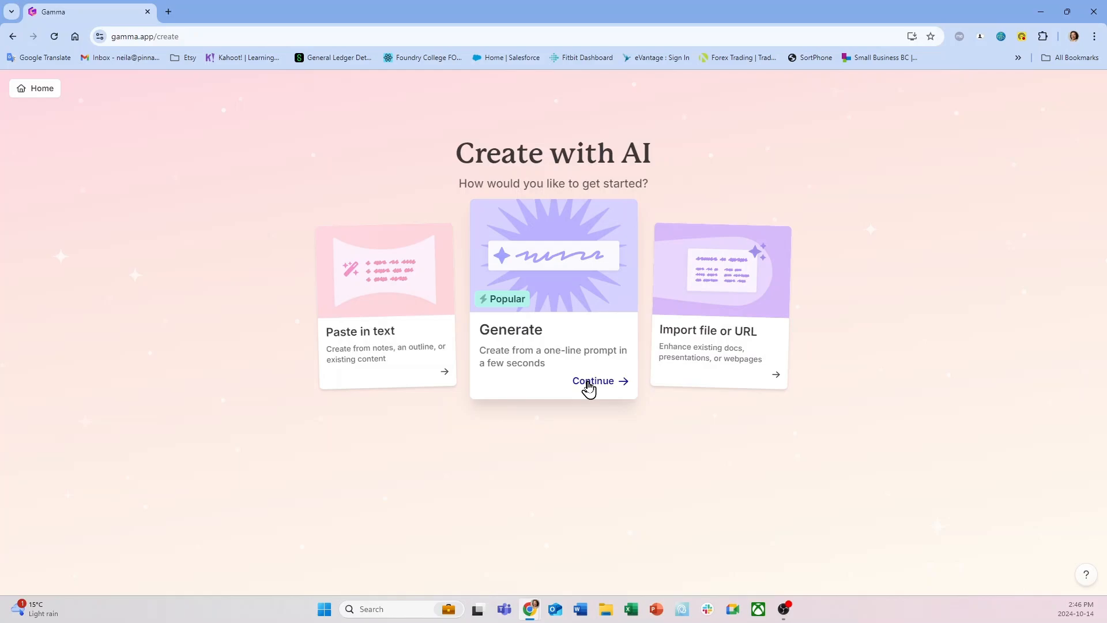
Step: Start an AI generation from a one-line prompt, keeping the Presentation format with 8 cards
left_click(588, 386)
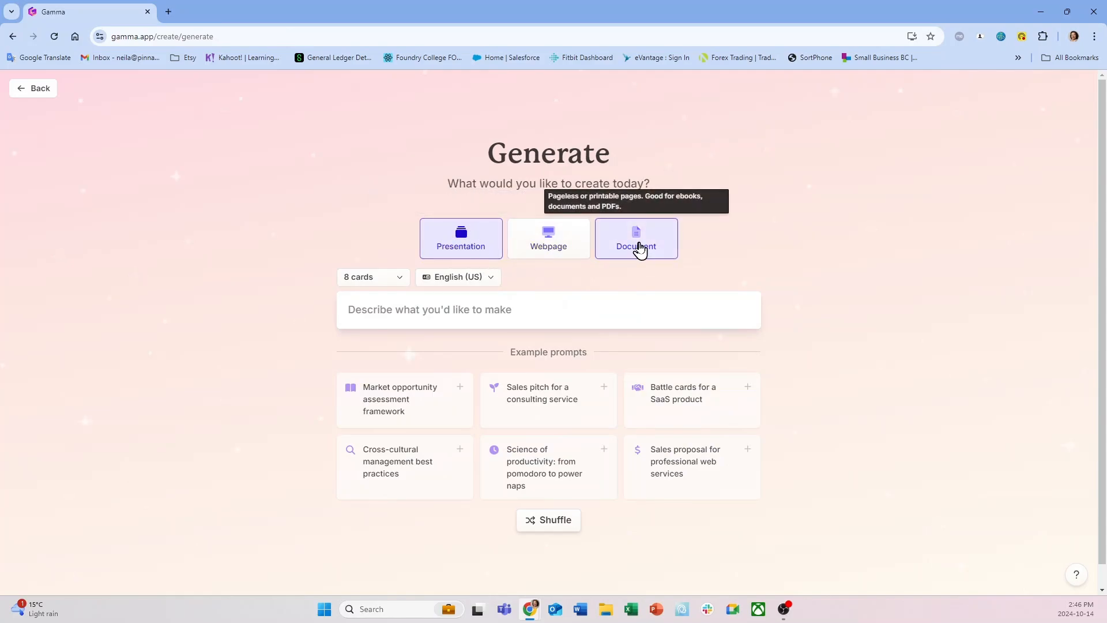
left_click(400, 283)
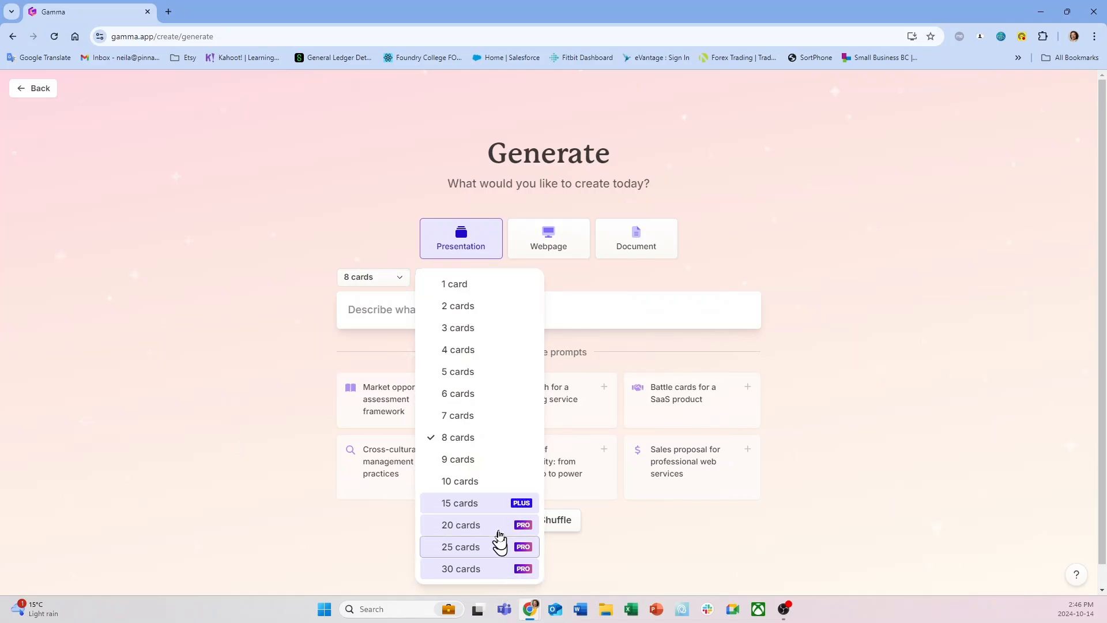
left_click(464, 441)
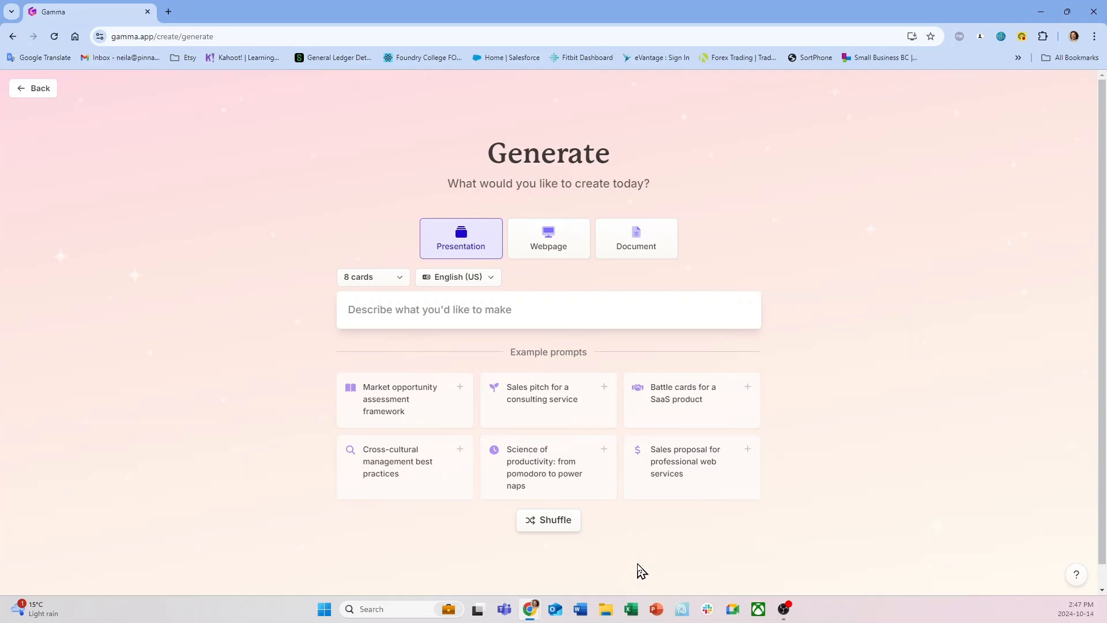
Step: Generate an outline from the prompt "create a presentation about adult education for a train the trainer course"
left_click(517, 308)
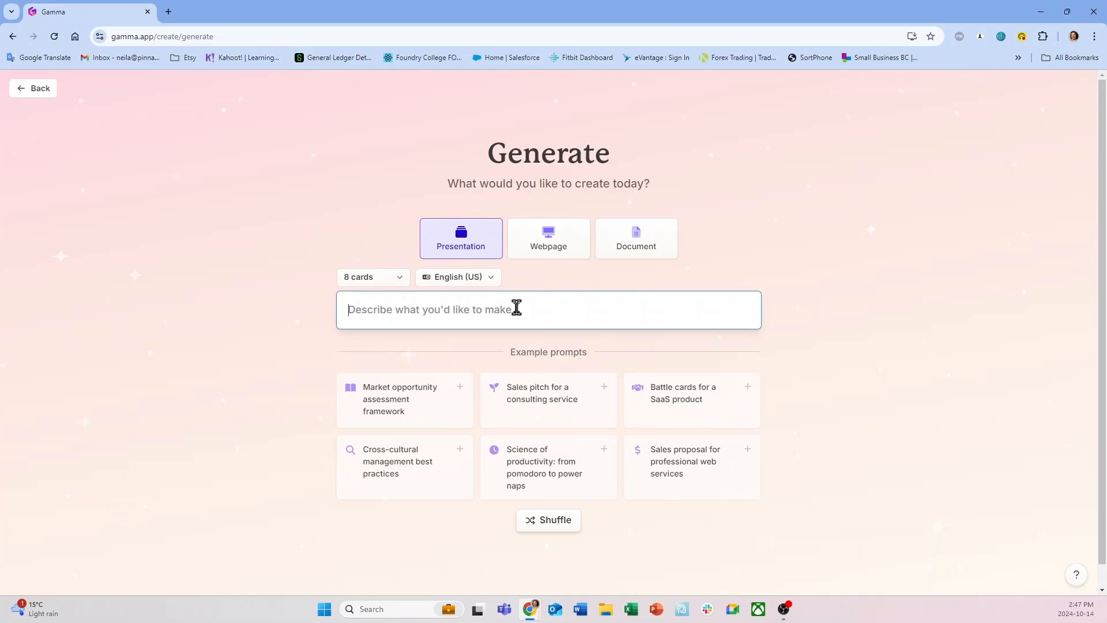
type("create")
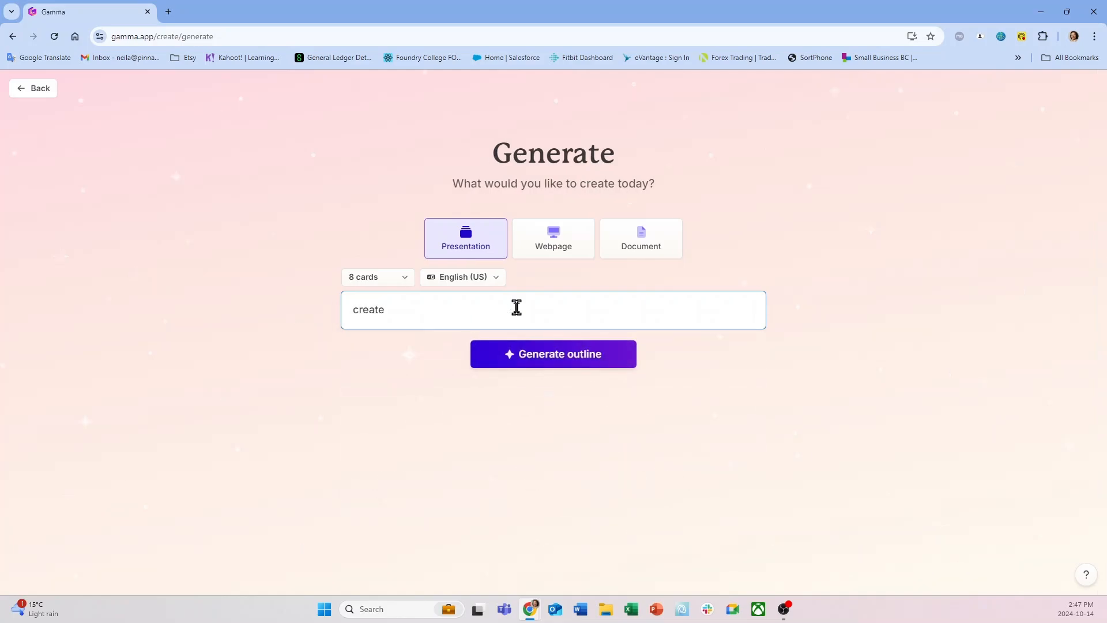
type(" a presentation")
type("about adult educati")
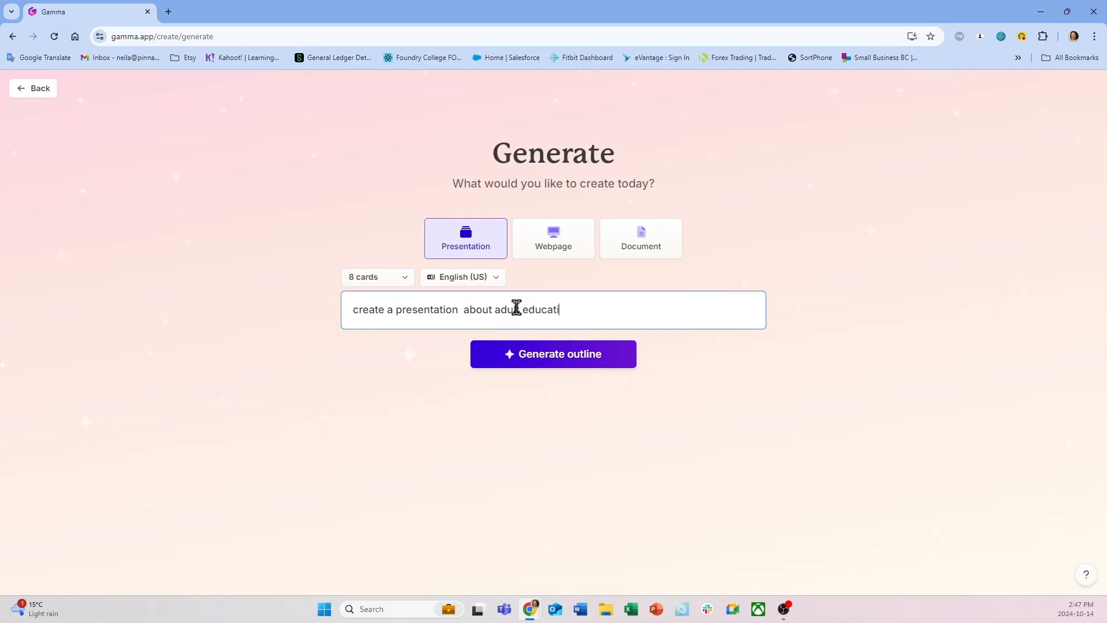
type("on")
key("BackSpace")
type("for a")
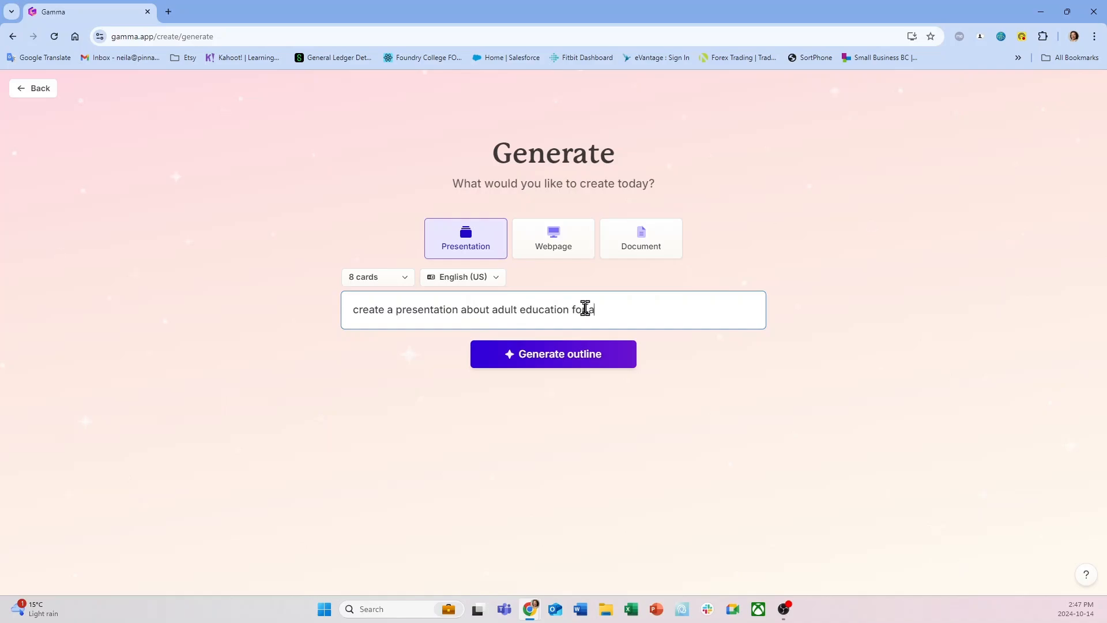
type(" train the trainer couser")
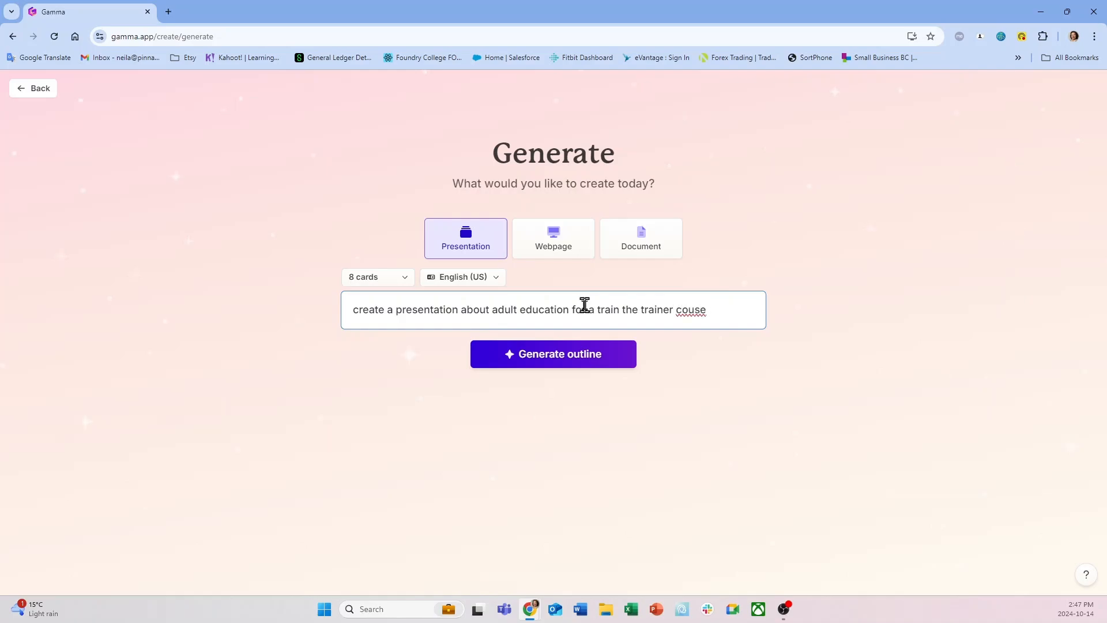
key("BackSpace")
key("BackSpace")
type("rse")
left_click(564, 368)
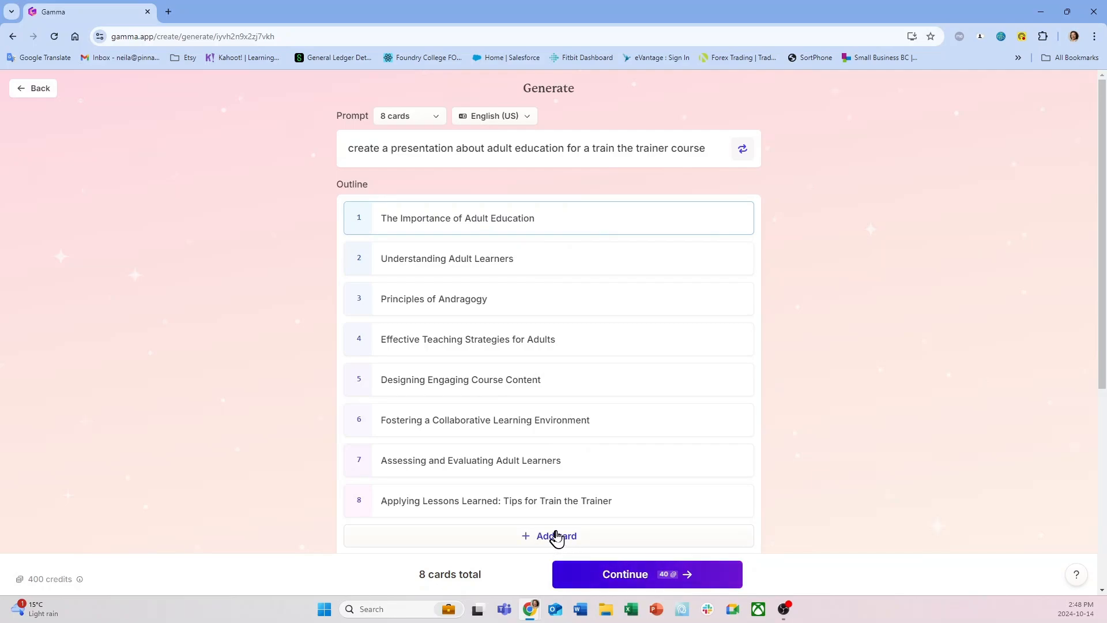
Step: Accept the generated outline and try out the Prism, Verdigris and Oatmeal themes in the preview
left_click(606, 576)
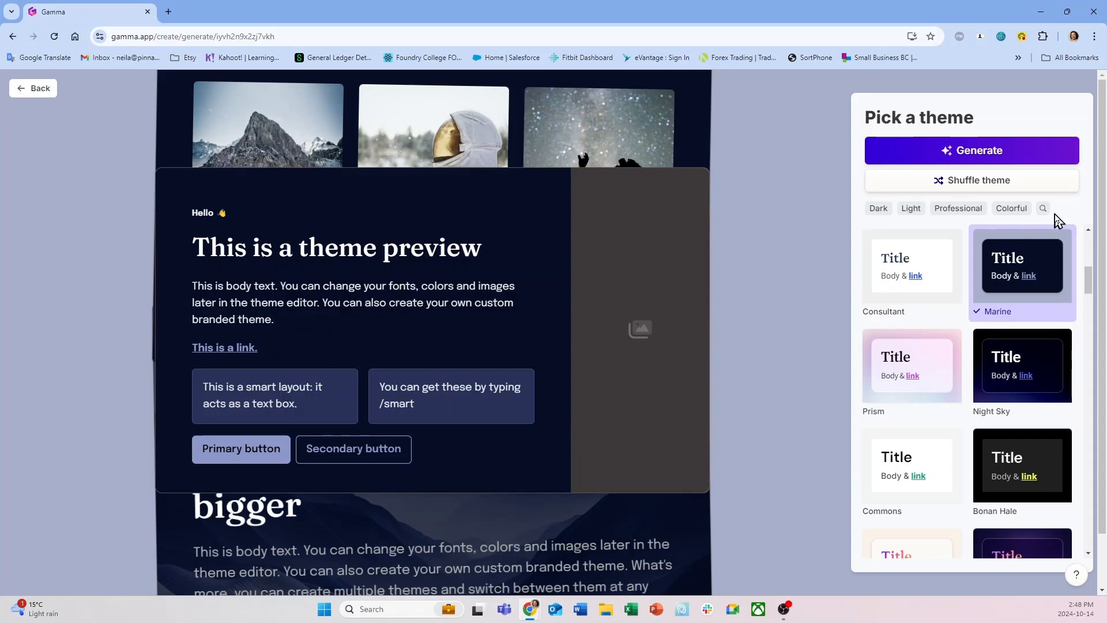
scroll(1106, 202, "down", 1)
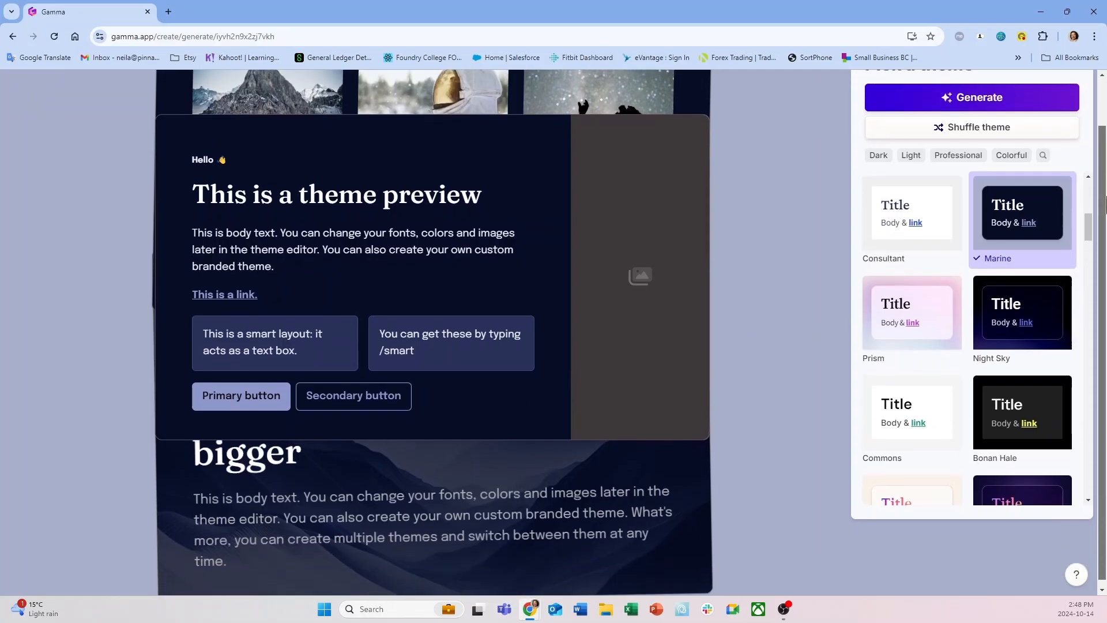
left_click_drag(1106, 196, 1106, 139)
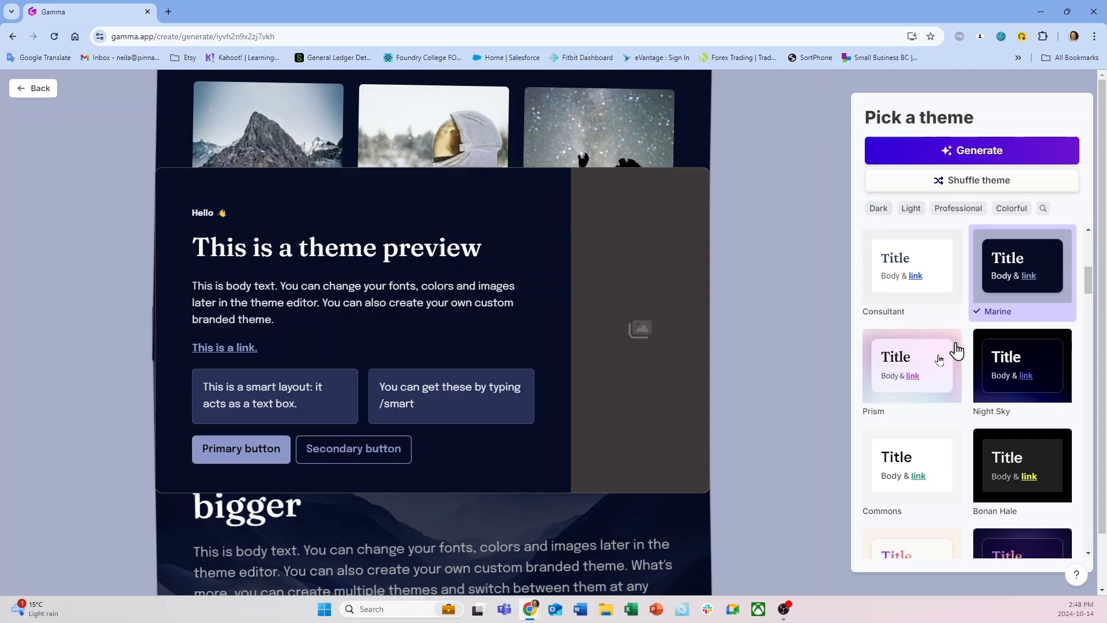
left_click(916, 381)
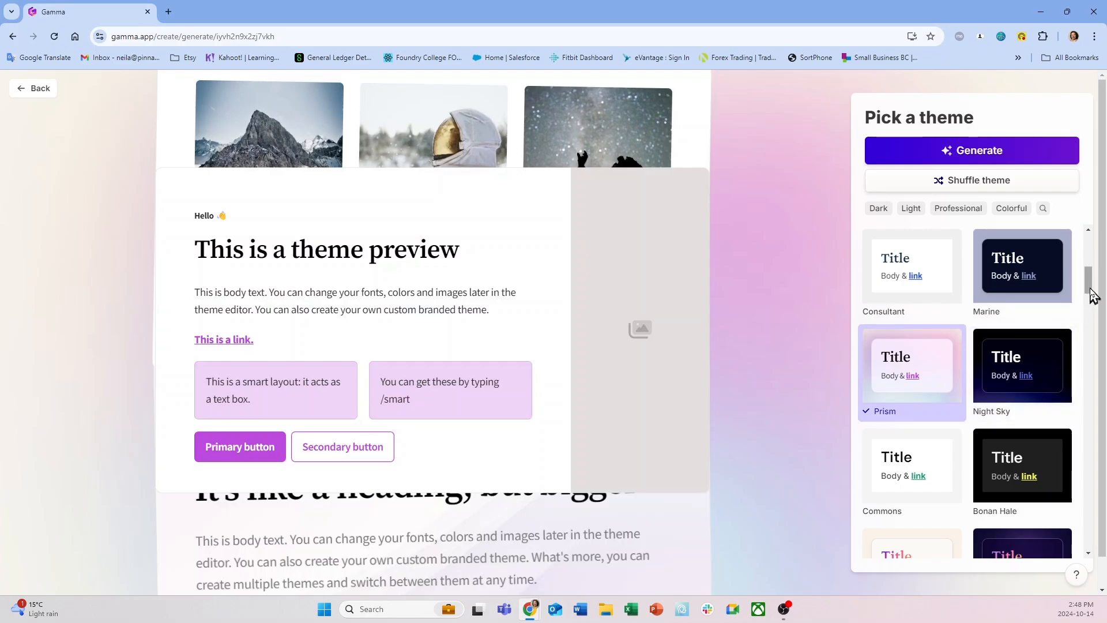
left_click_drag(1090, 283, 1080, 388)
left_click(1020, 408)
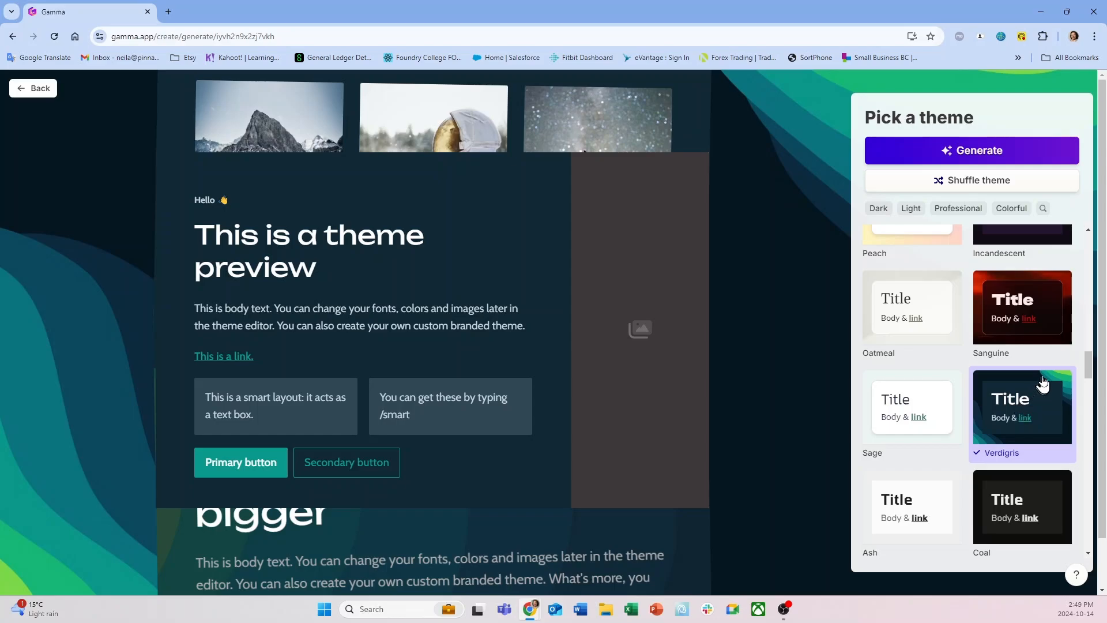
left_click(903, 324)
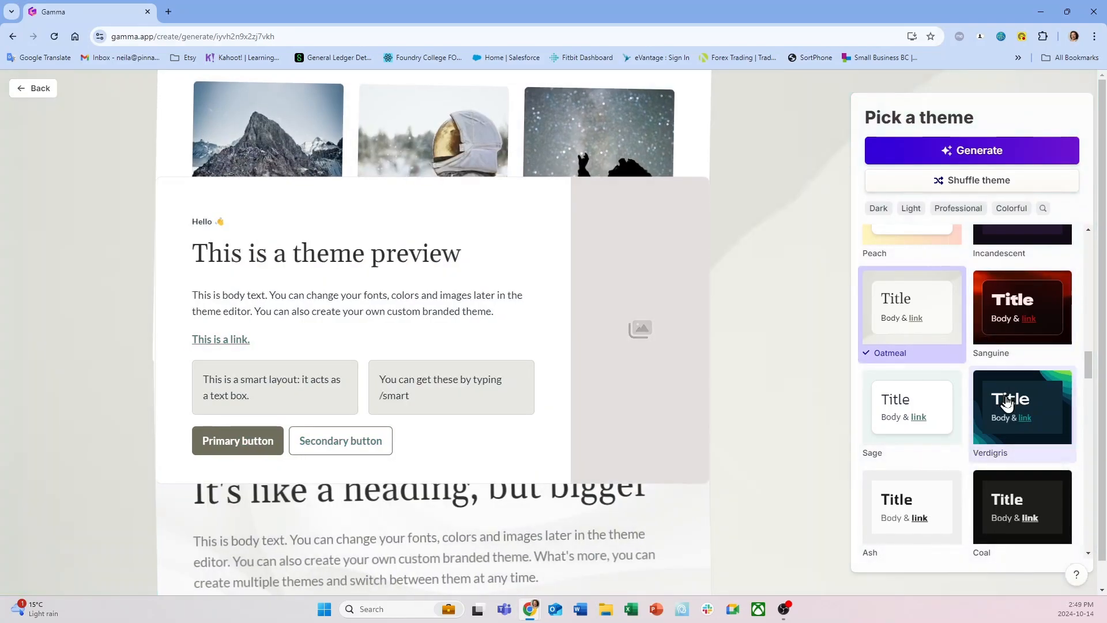
Step: Choose the Sanguine theme and generate the presentation with it
left_click(1031, 326)
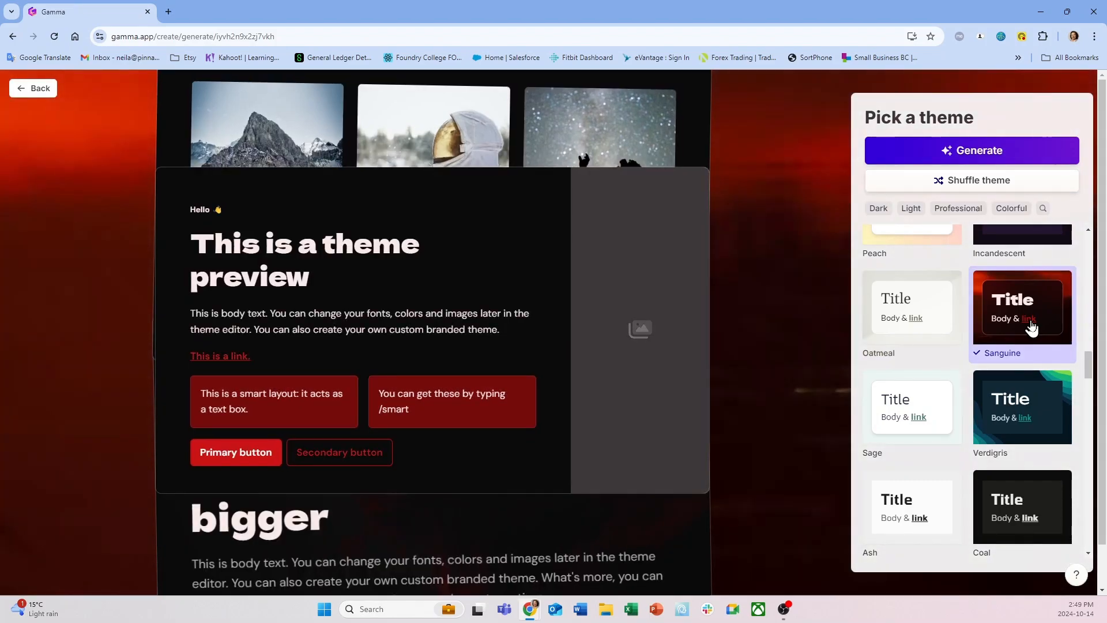
left_click(975, 155)
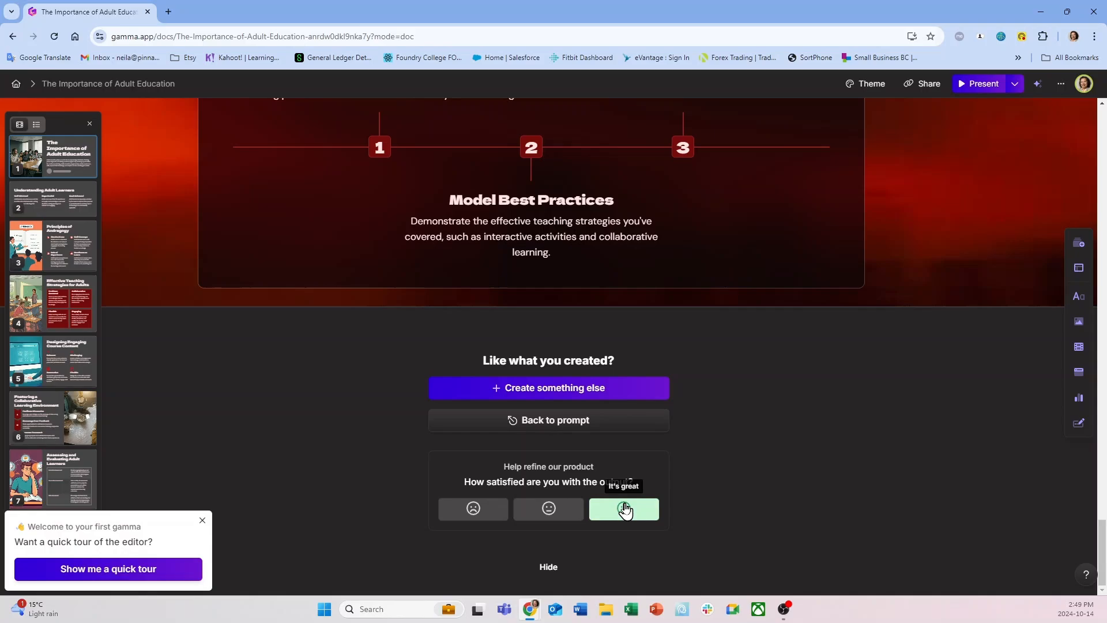
Step: Rate the generated presentation as "It's great" and skip the written feedback
left_click(626, 509)
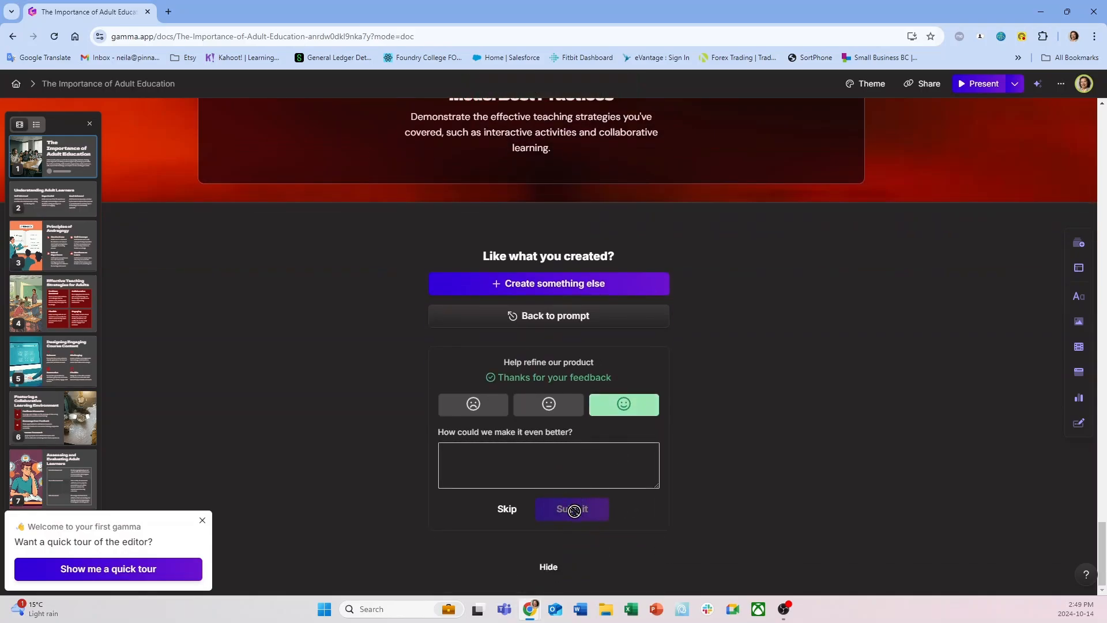
left_click(507, 509)
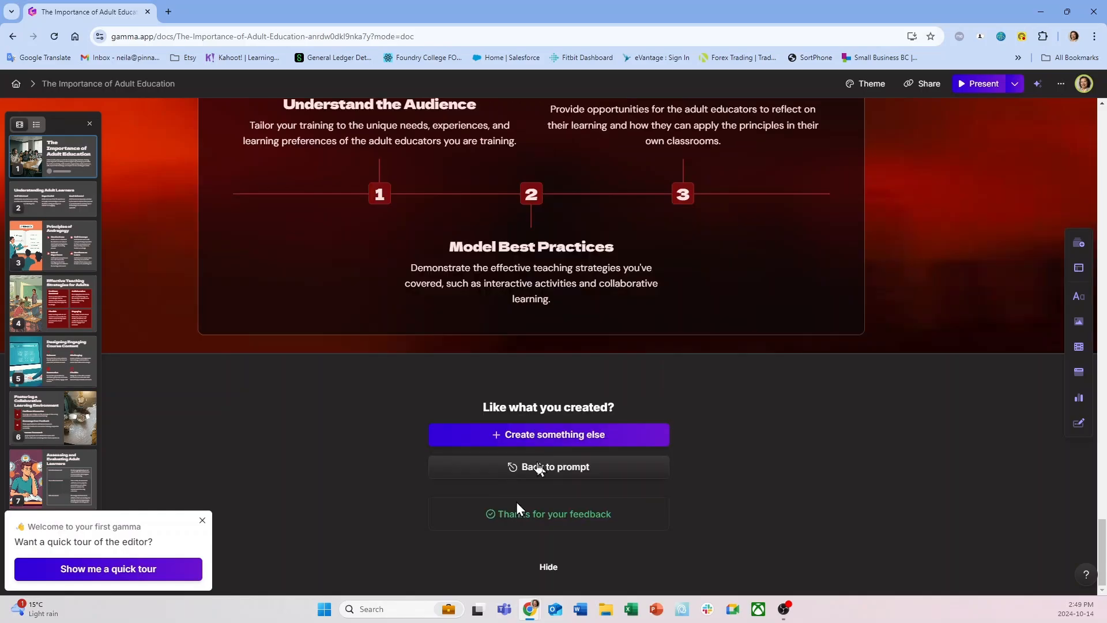
Step: Start creating something else from a one-line prompt, with Document as the output format
left_click(550, 438)
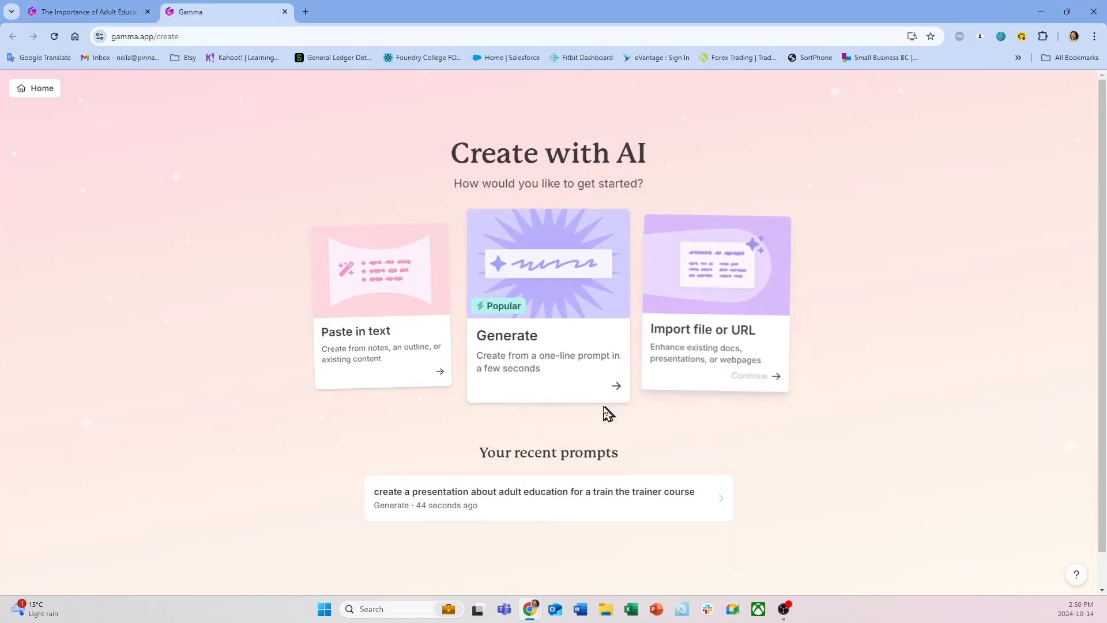
left_click(532, 362)
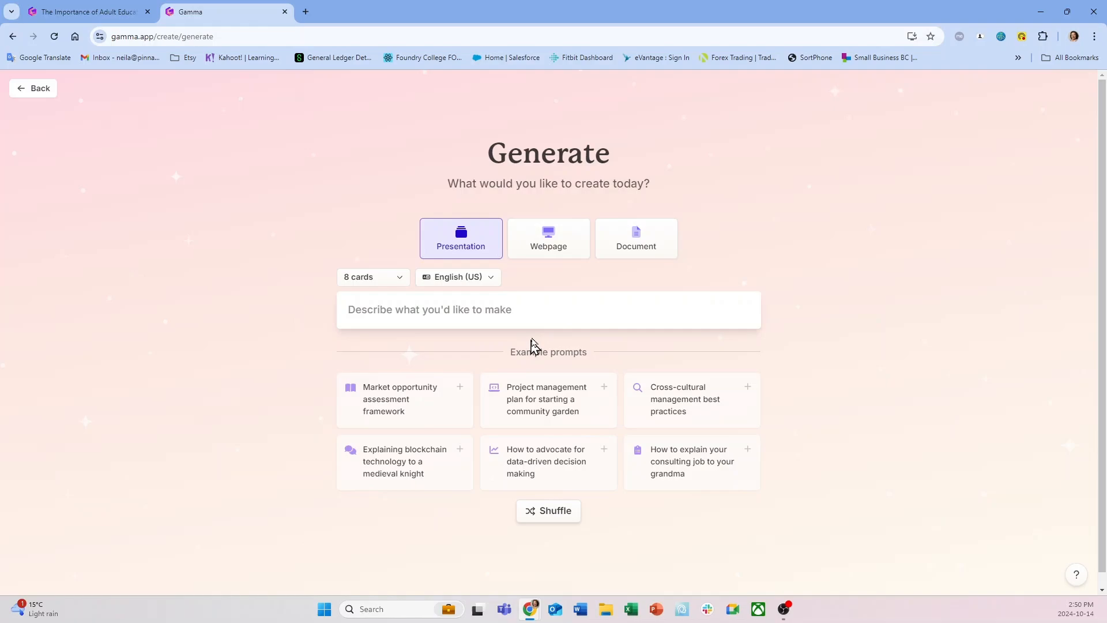
left_click(639, 245)
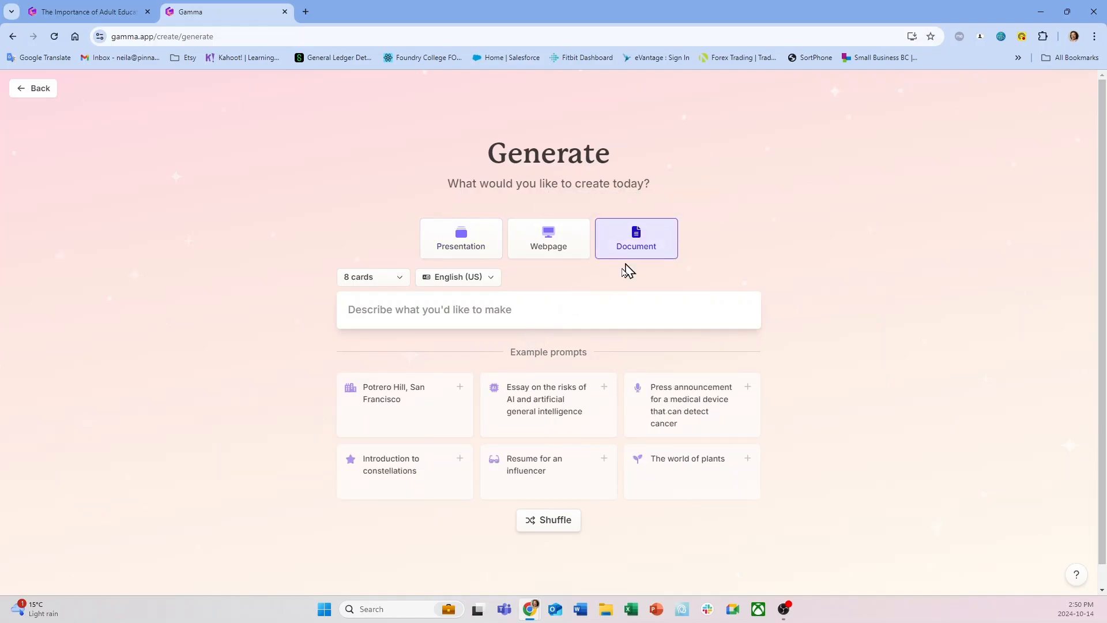
Step: Generate an outline from the prompt "create a document about adult education for a train the trainer class" and accept it
left_click(592, 318)
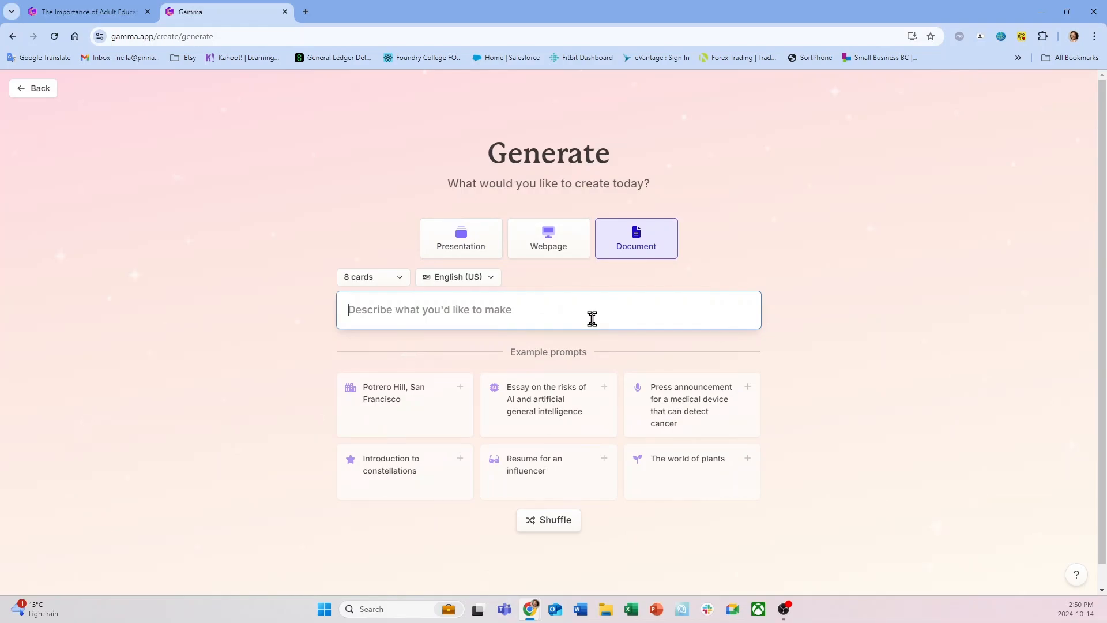
type("ceate a")
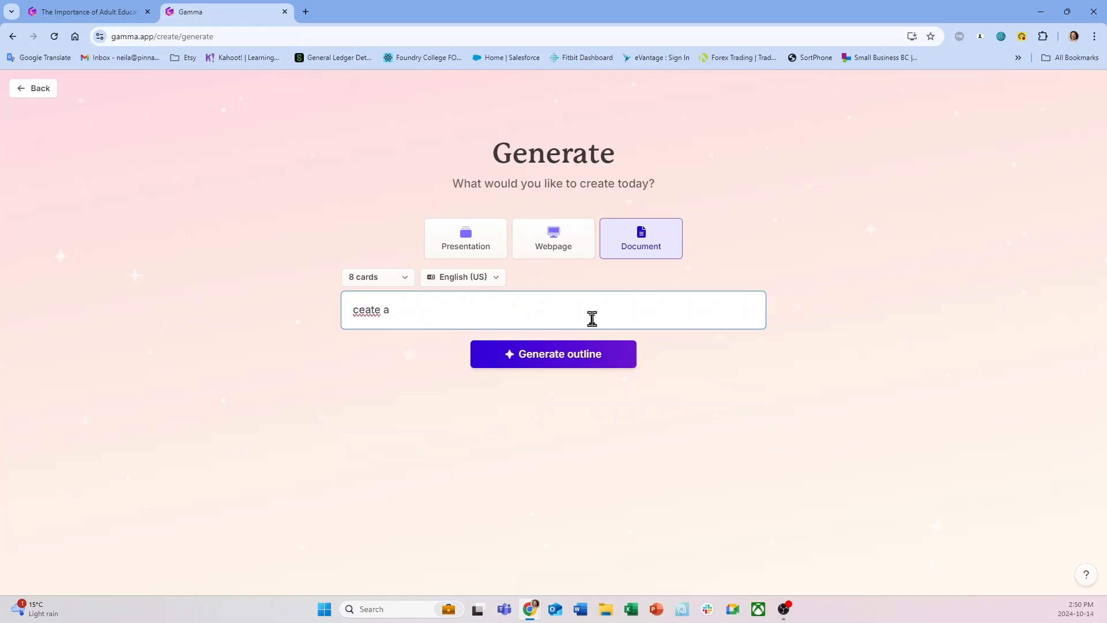
key("BackSpace")
key("BackSpace")
key("BackSpace")
key("BackSpace")
key("BackSpace")
key("BackSpace")
type("reate a document abojt")
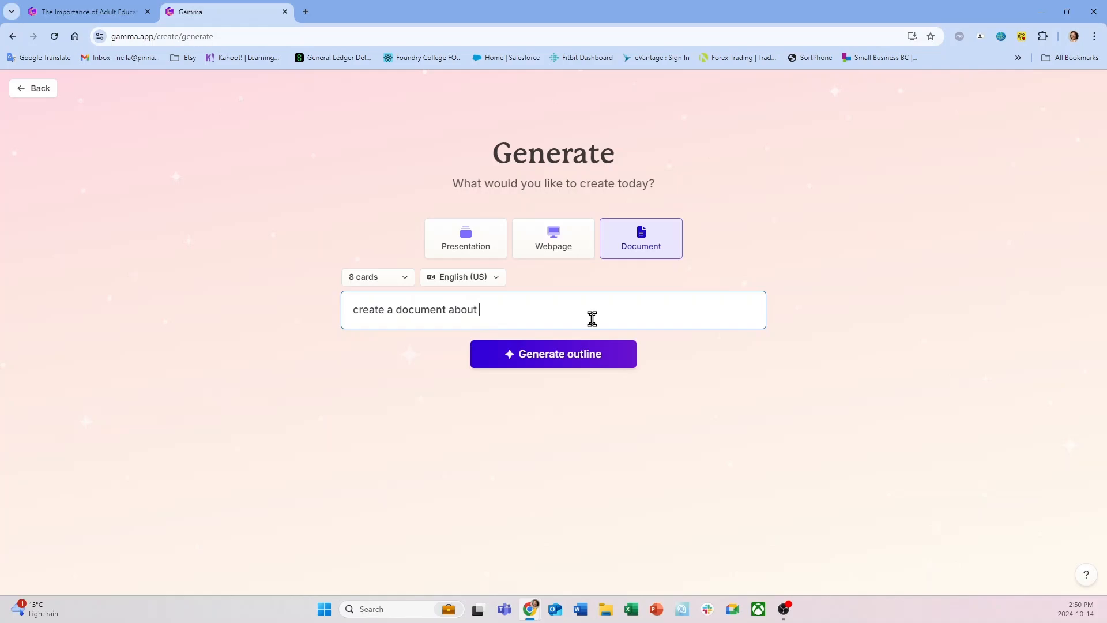
type("dult education for a train")
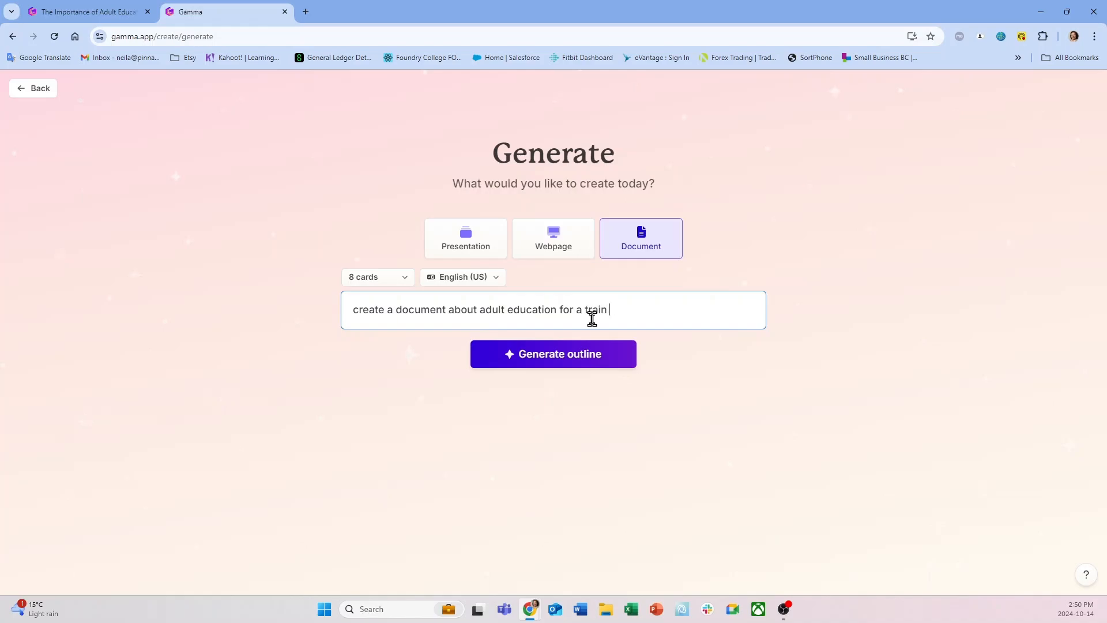
type("ethe trainer class")
left_click(582, 354)
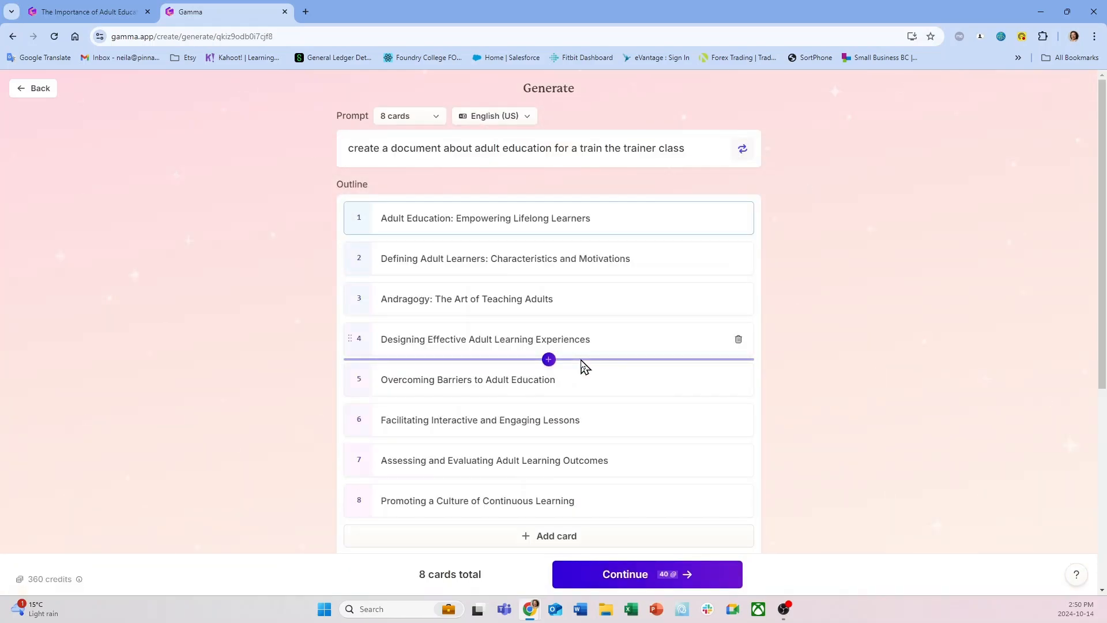
left_click(641, 580)
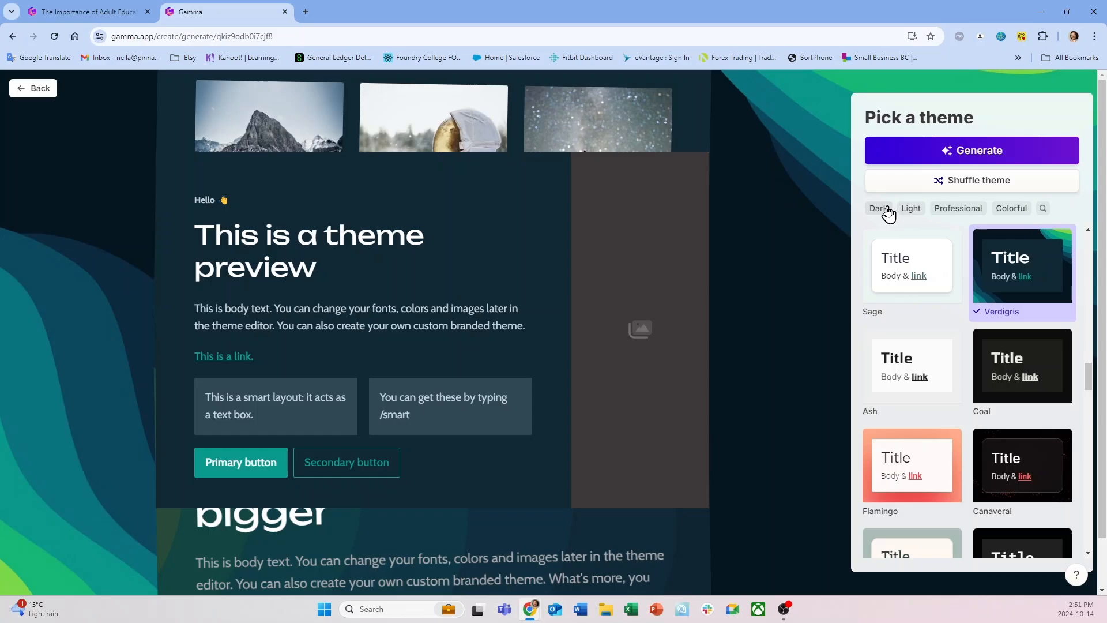
Step: Browse the available themes with the Dark, Light, Professional and Colorful filters, and clear the filters
left_click(881, 209)
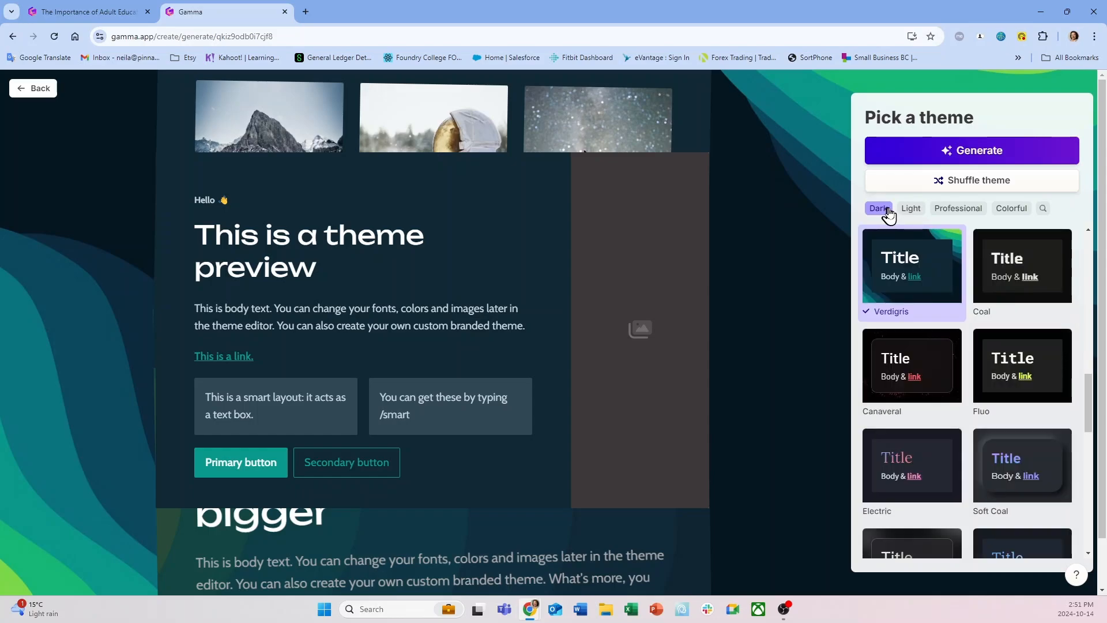
left_click(912, 209)
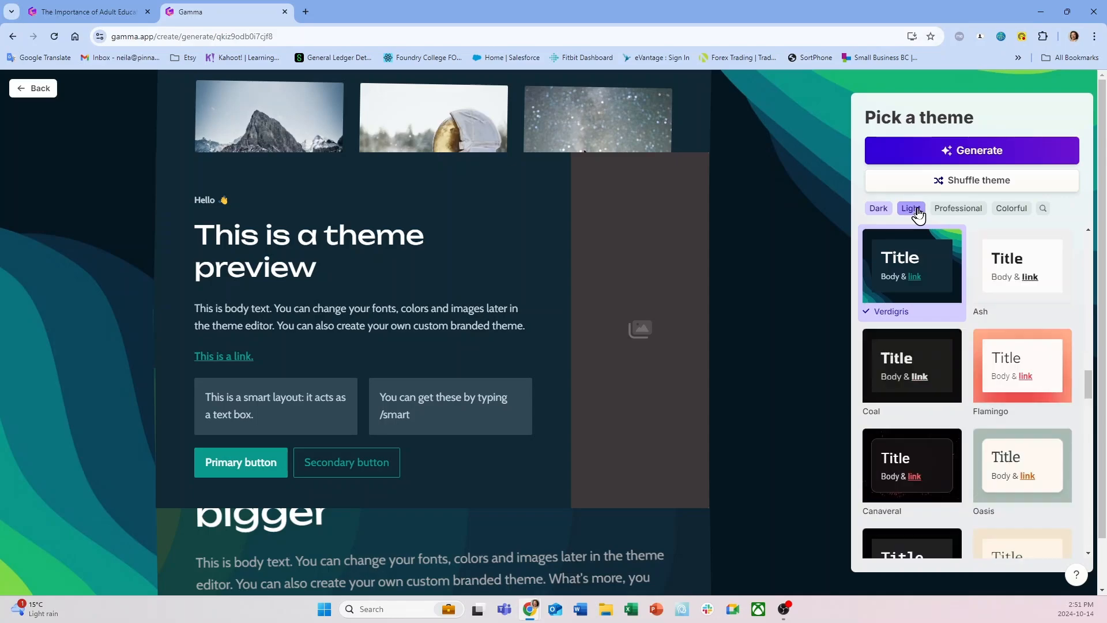
left_click(960, 210)
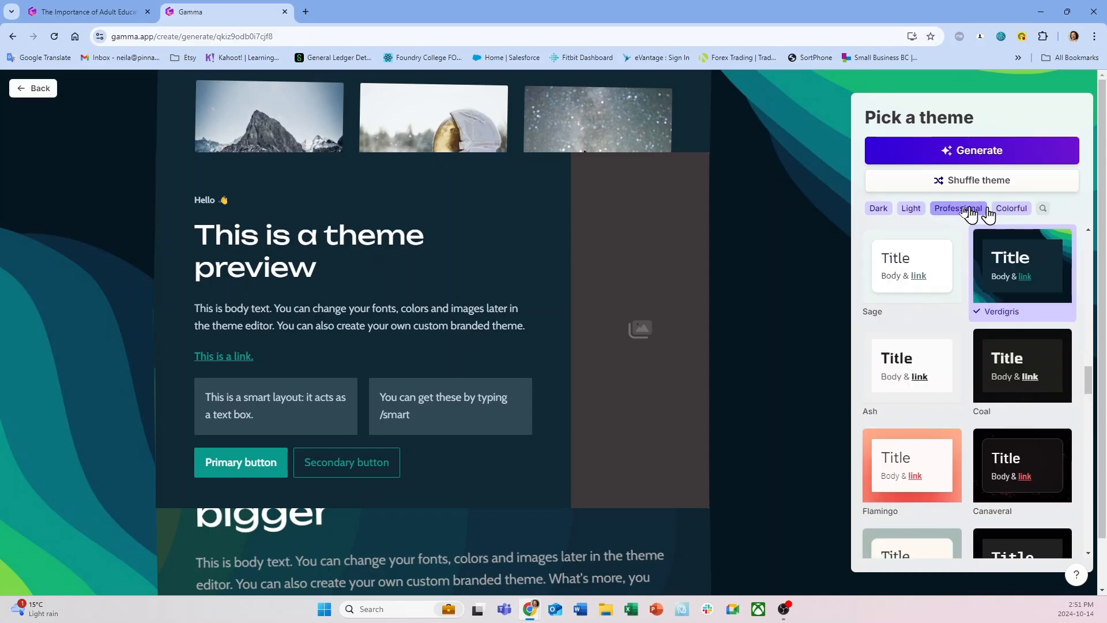
left_click(875, 214)
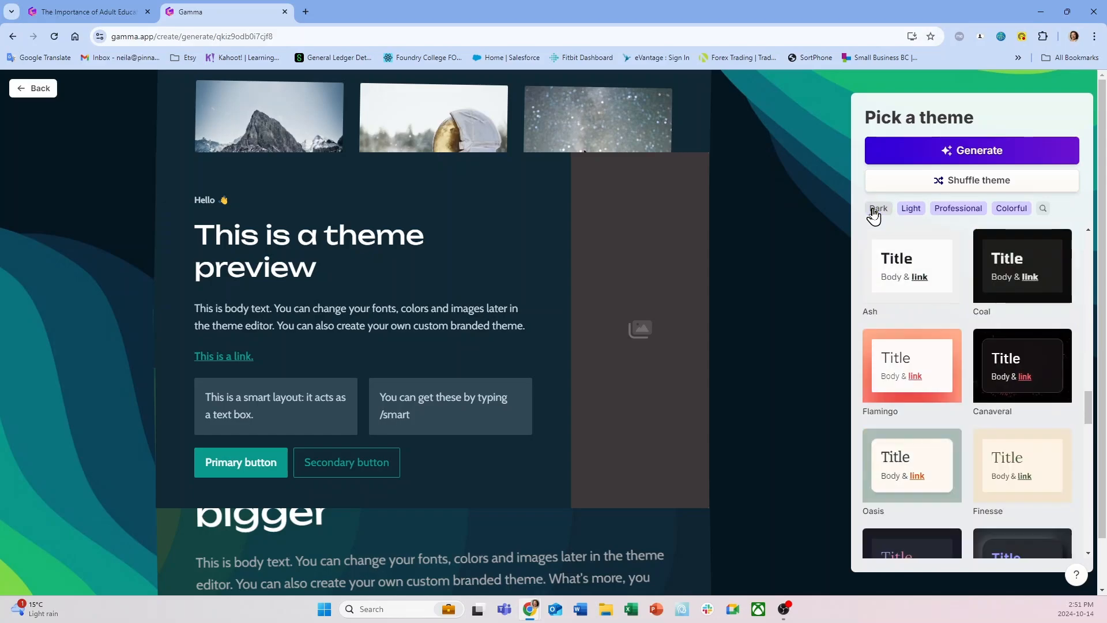
left_click(911, 213)
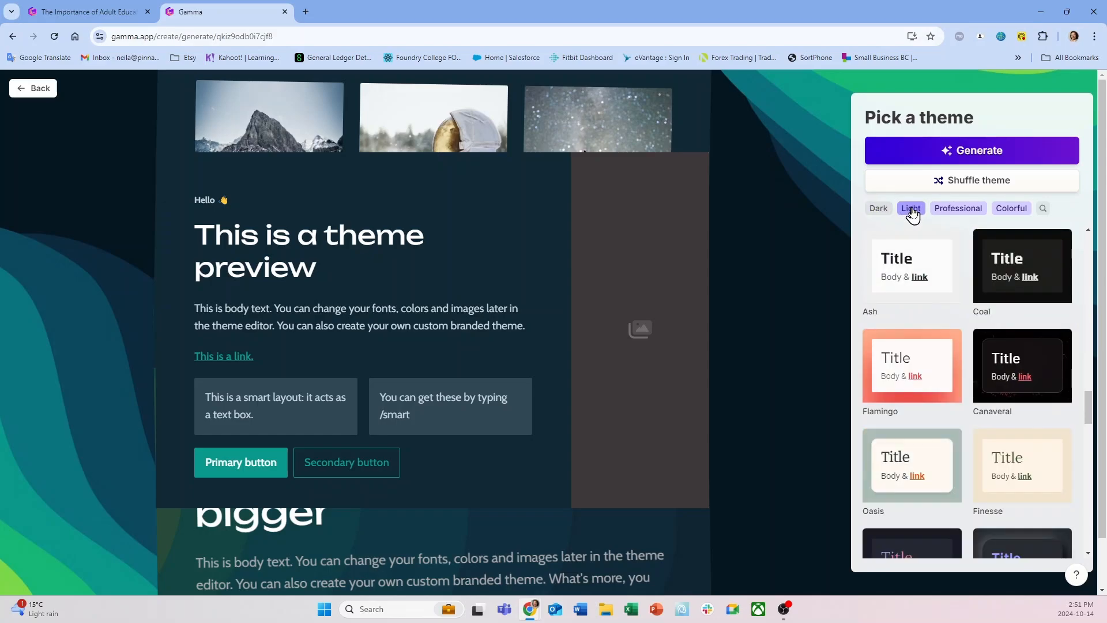
left_click(953, 213)
left_click(1020, 212)
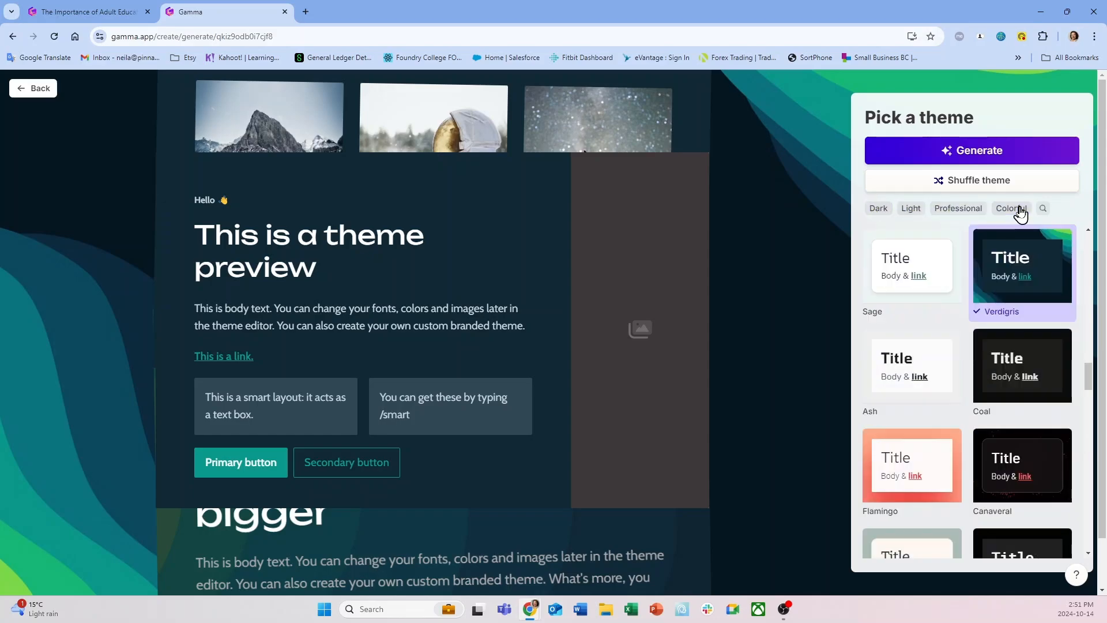
left_click(960, 211)
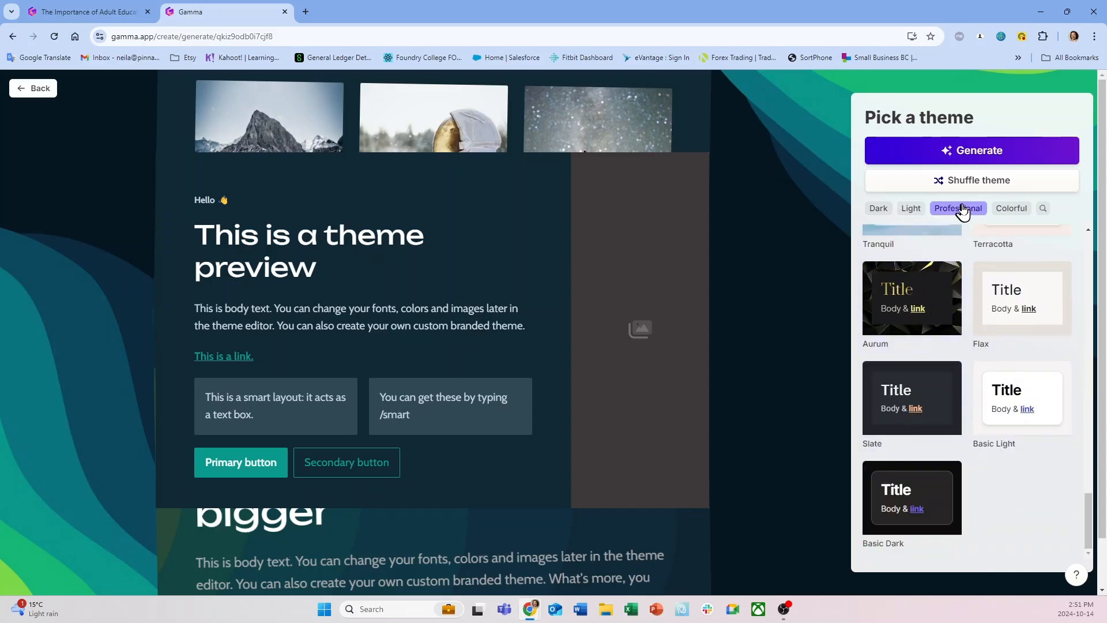
left_click(964, 210)
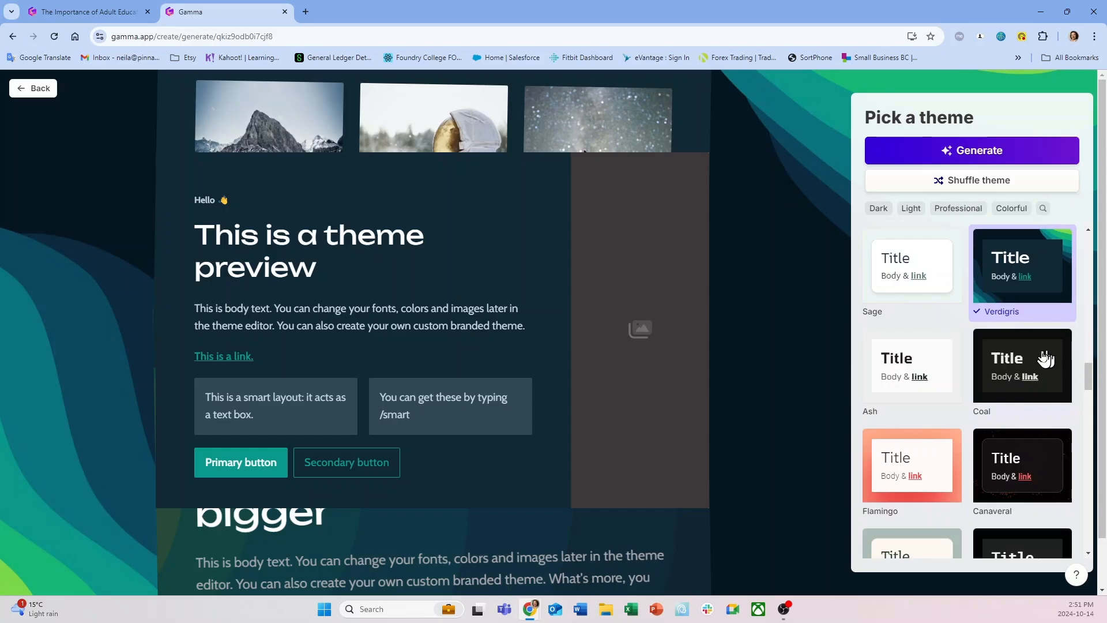
Step: Choose the Sage theme and generate the document with it
left_click(916, 281)
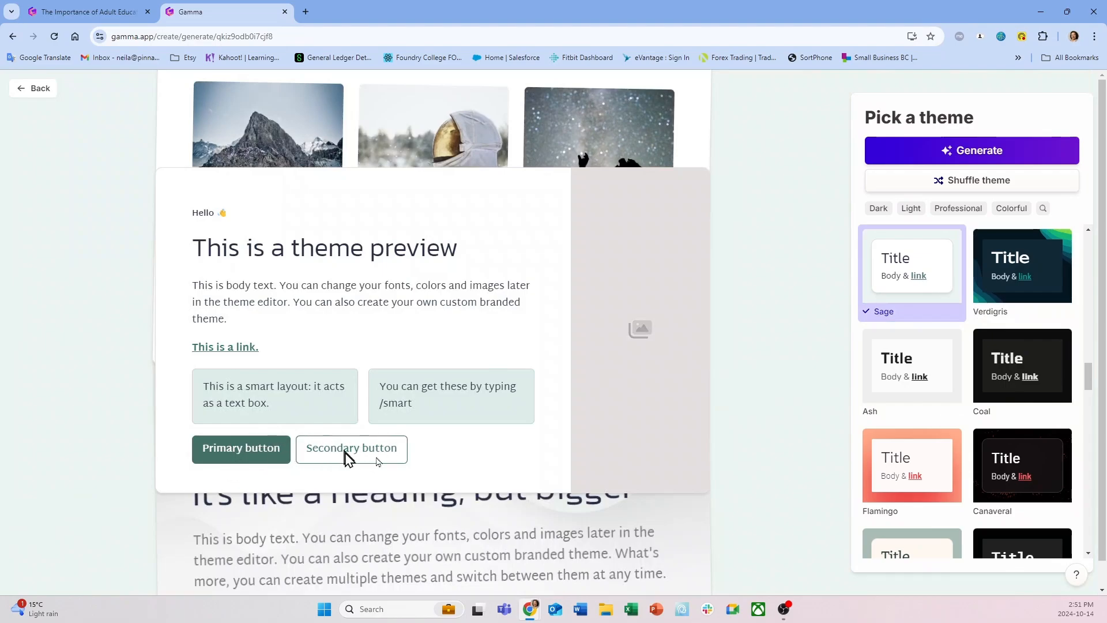
left_click(980, 148)
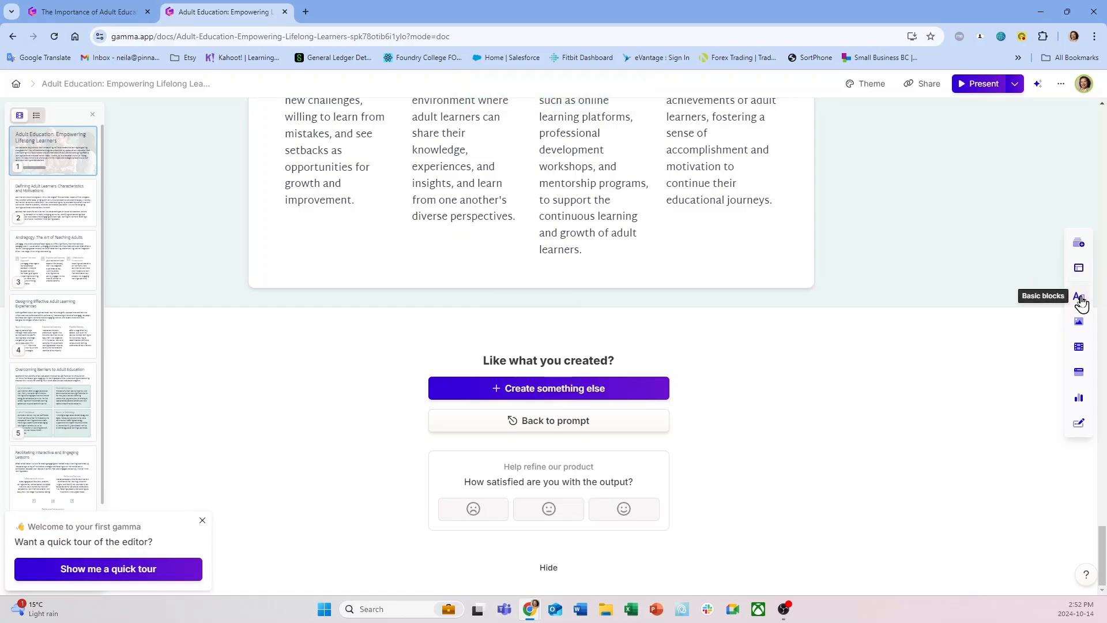
Step: Look through the insertable basic blocks, images, videos and media, embeds, charts and diagrams, and forms and buttons
left_click(1080, 299)
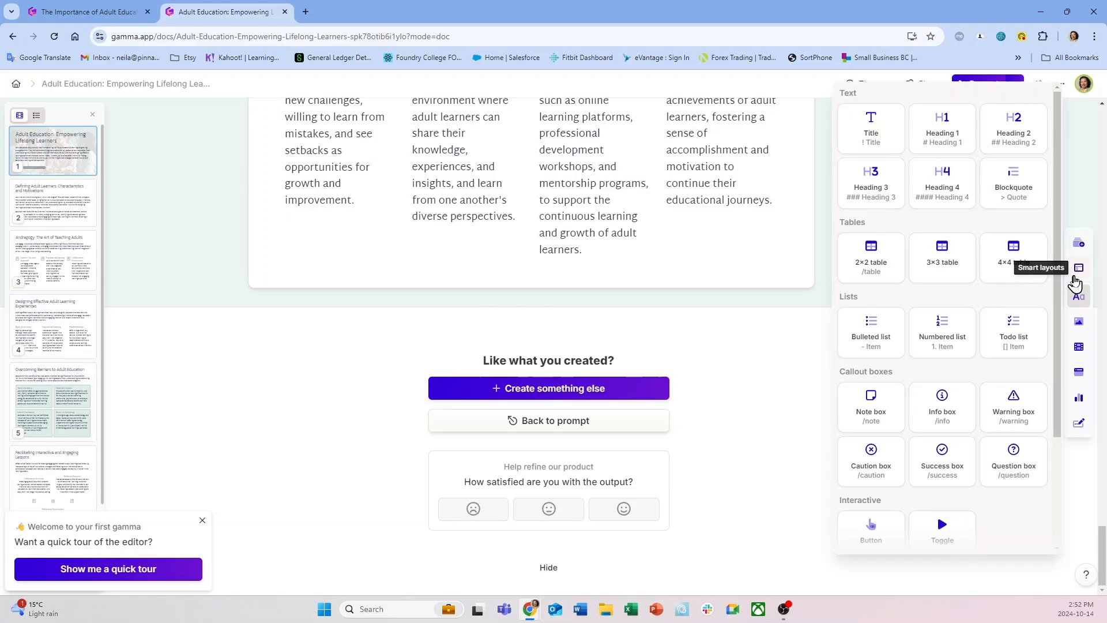
left_click(1080, 327)
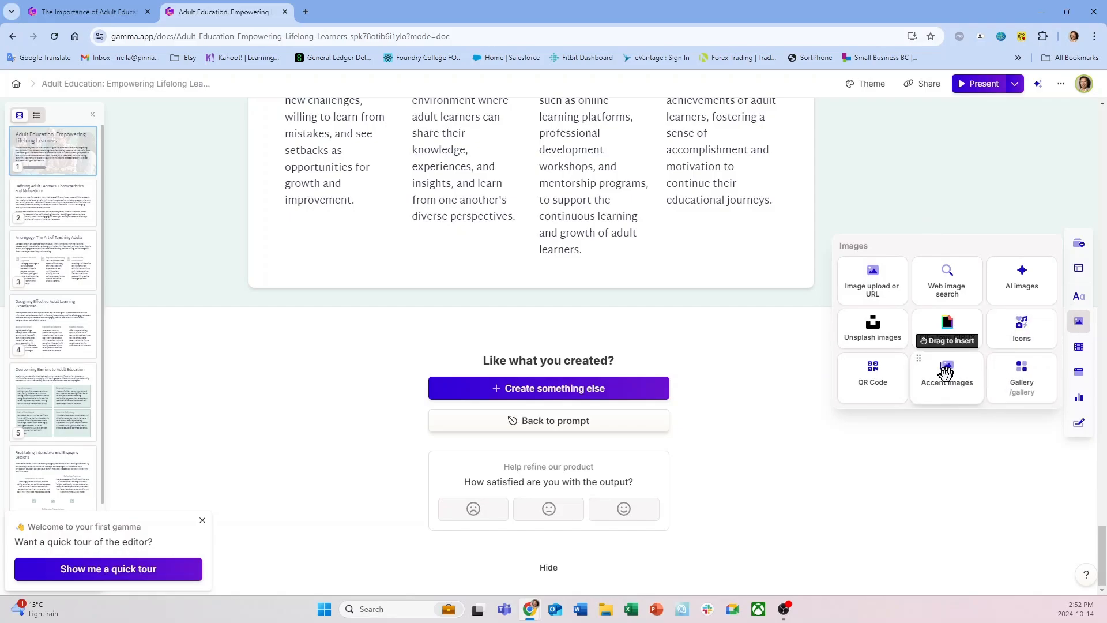
left_click(1090, 353)
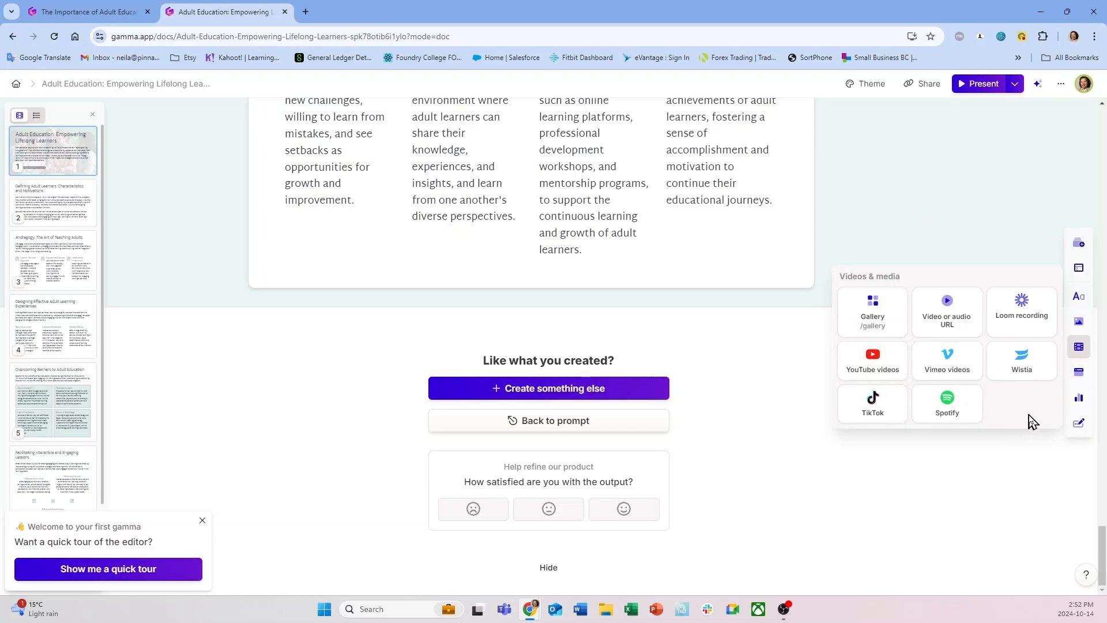
left_click(1080, 375)
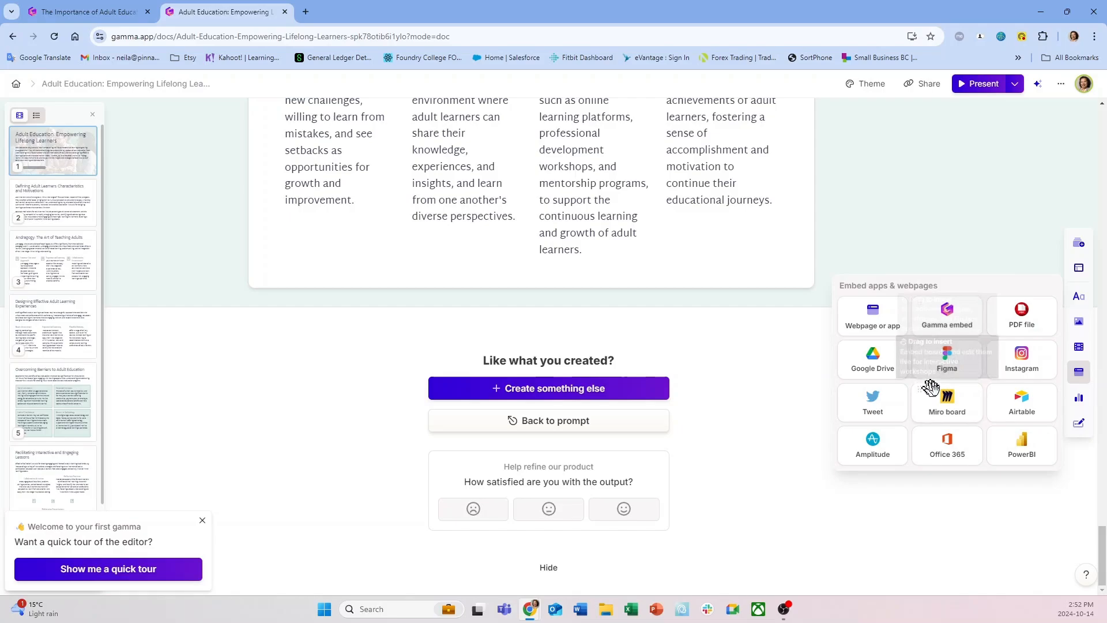
left_click(1081, 399)
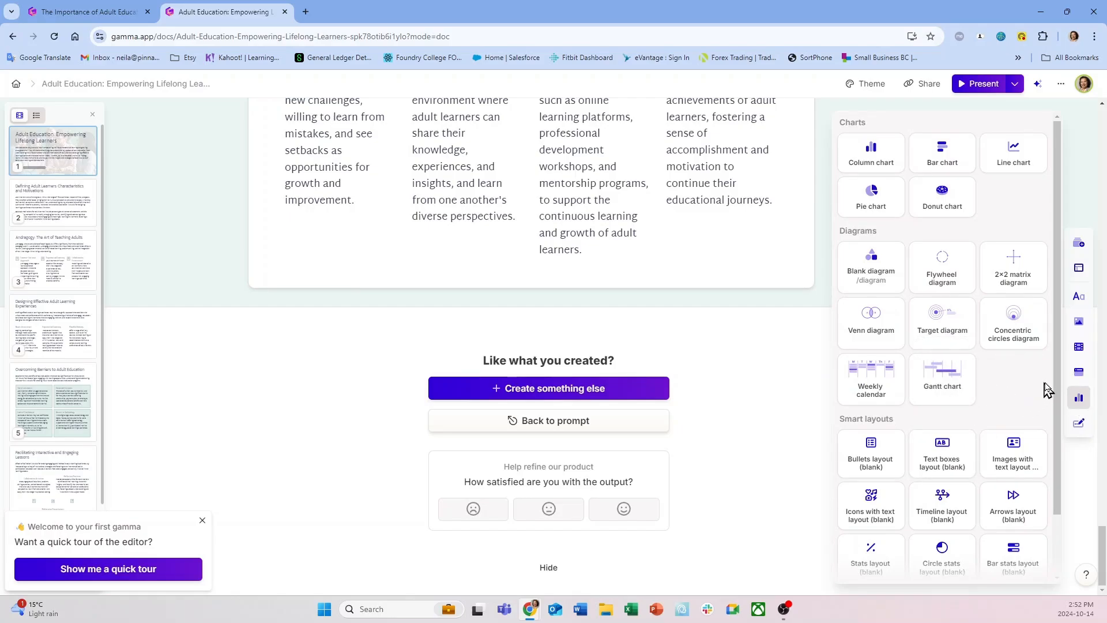
scroll(1057, 407, "down", 1)
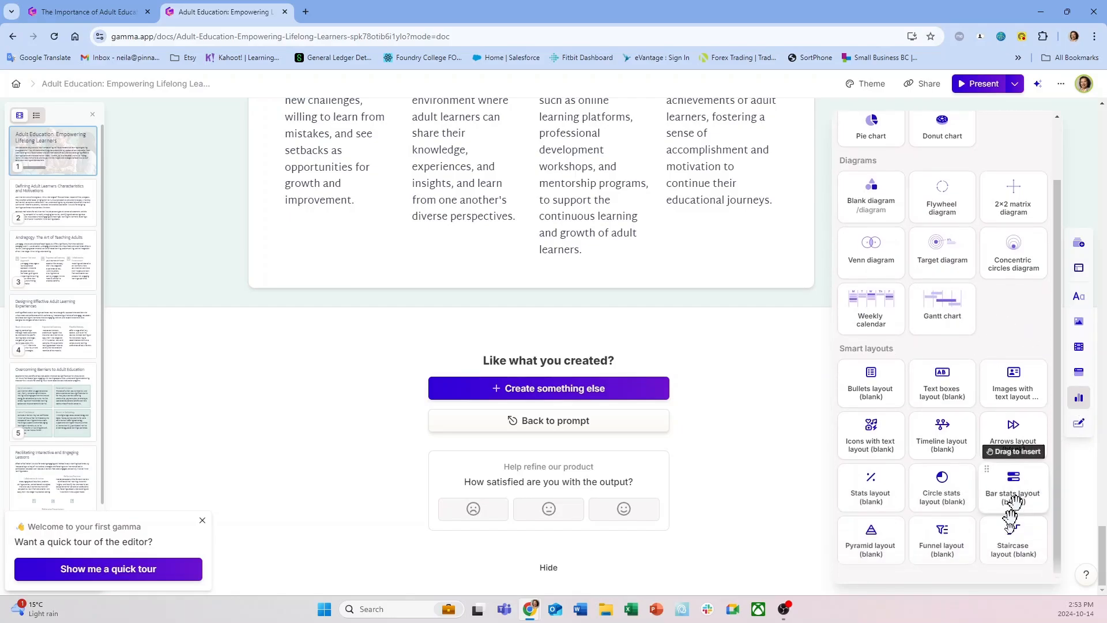
left_click(1081, 426)
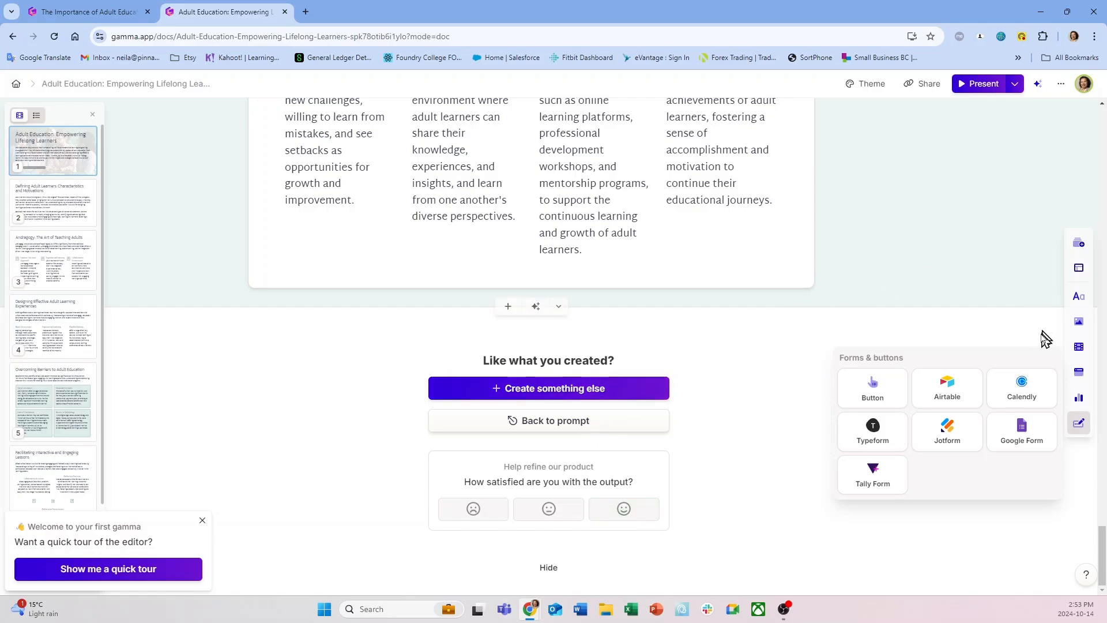
Step: Start the quick tour of the editor and go through its insert widget and slash menu tips
left_click_drag(1102, 549, 1102, 105)
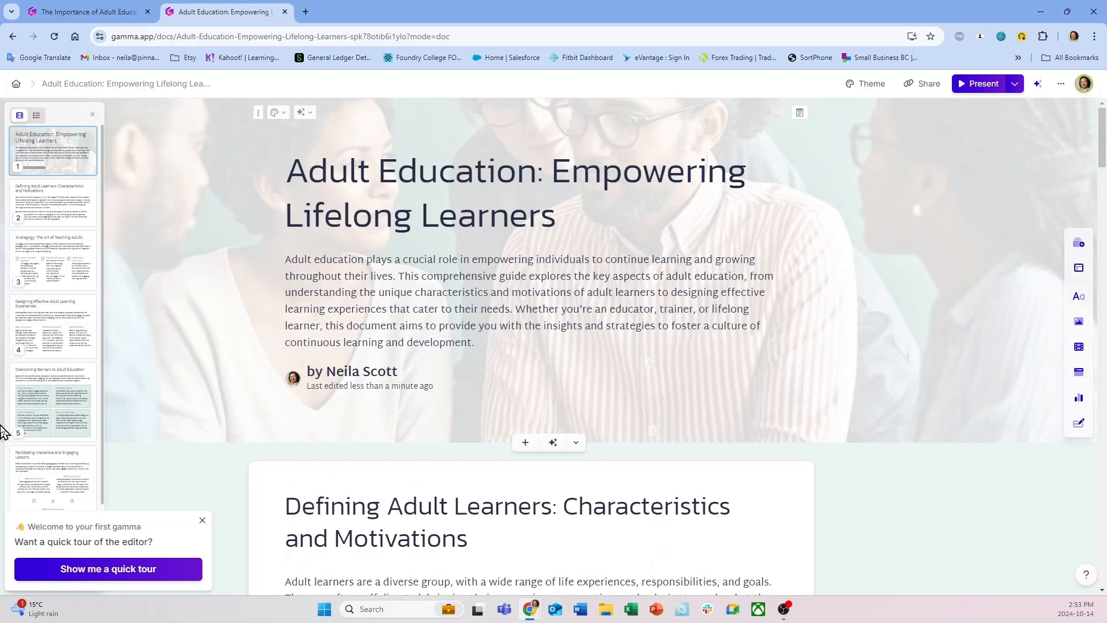
left_click(101, 573)
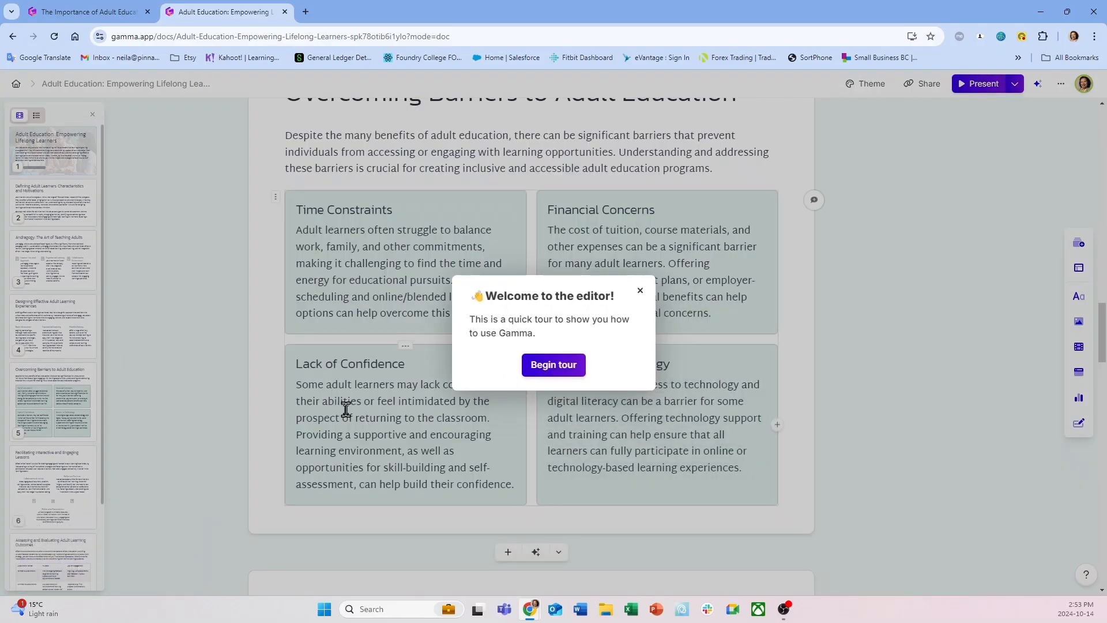
left_click(540, 372)
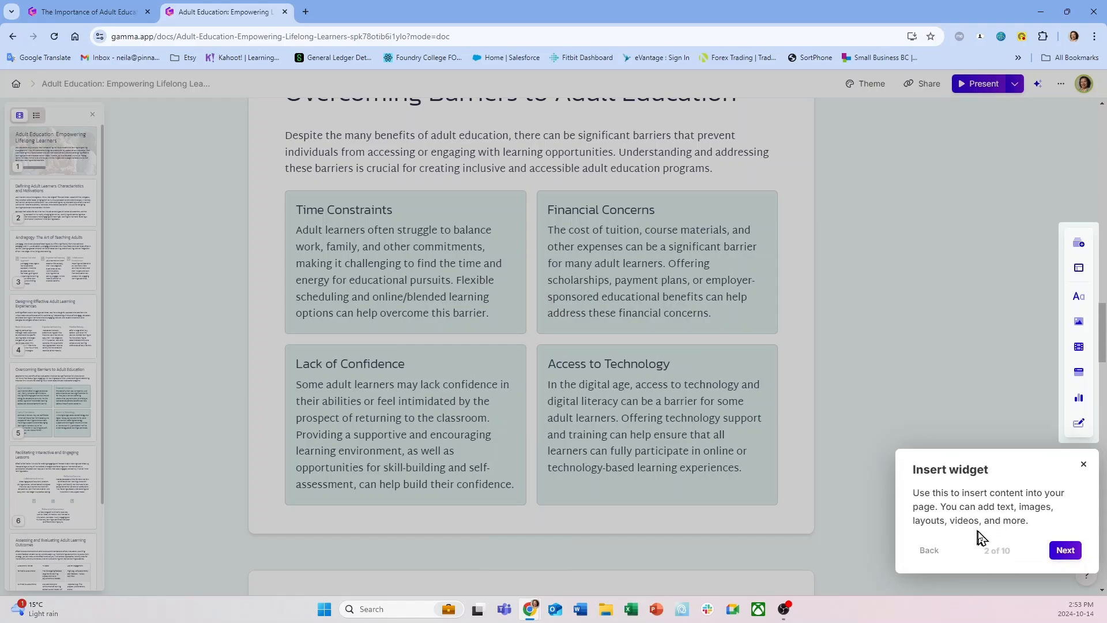
left_click(1064, 555)
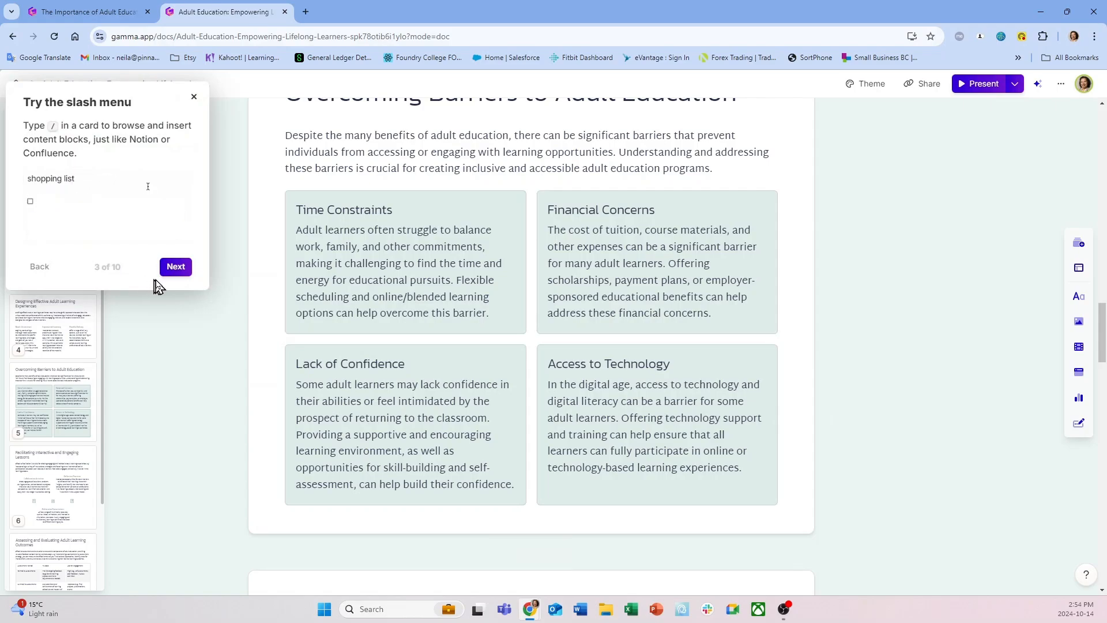
left_click(183, 270)
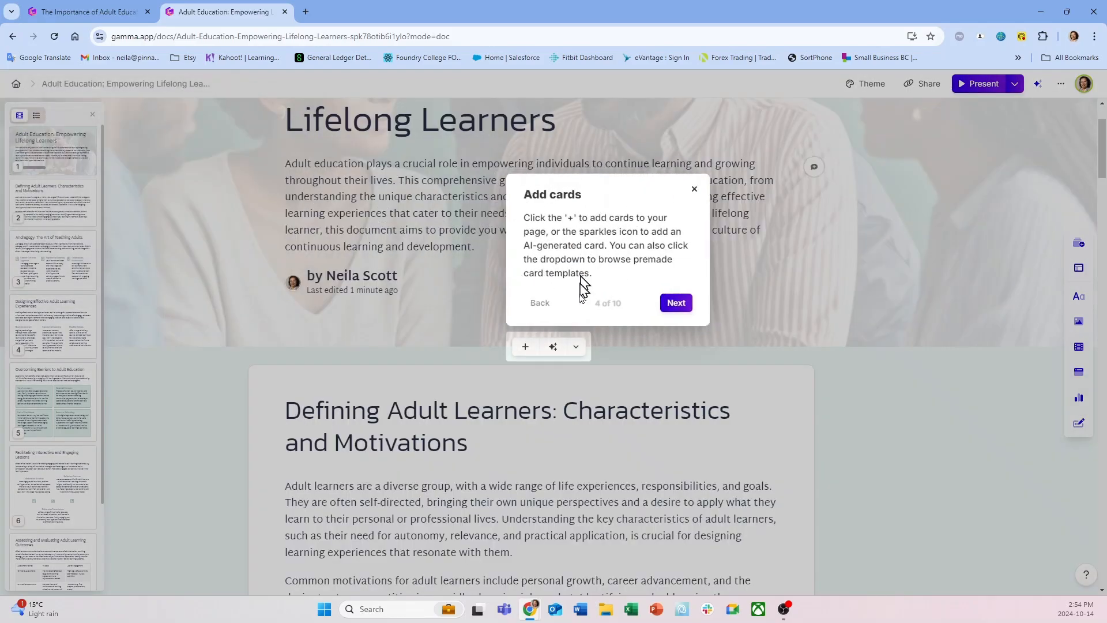
Step: Look at the premade card templates below the first card and continue the tour to the Filmstrip tip
left_click(577, 348)
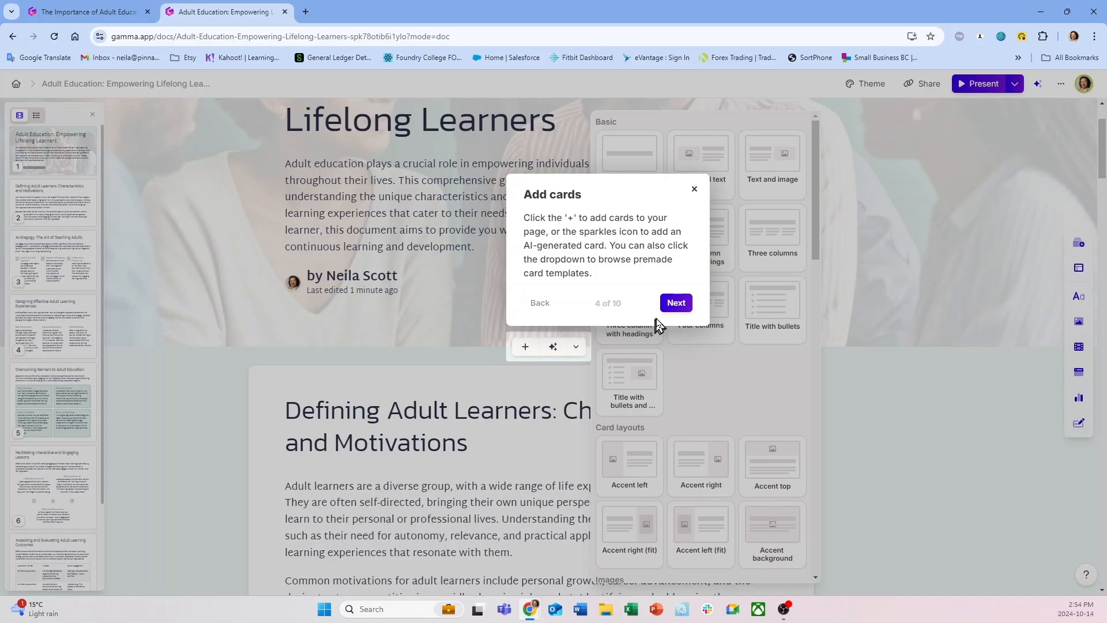
left_click(575, 349)
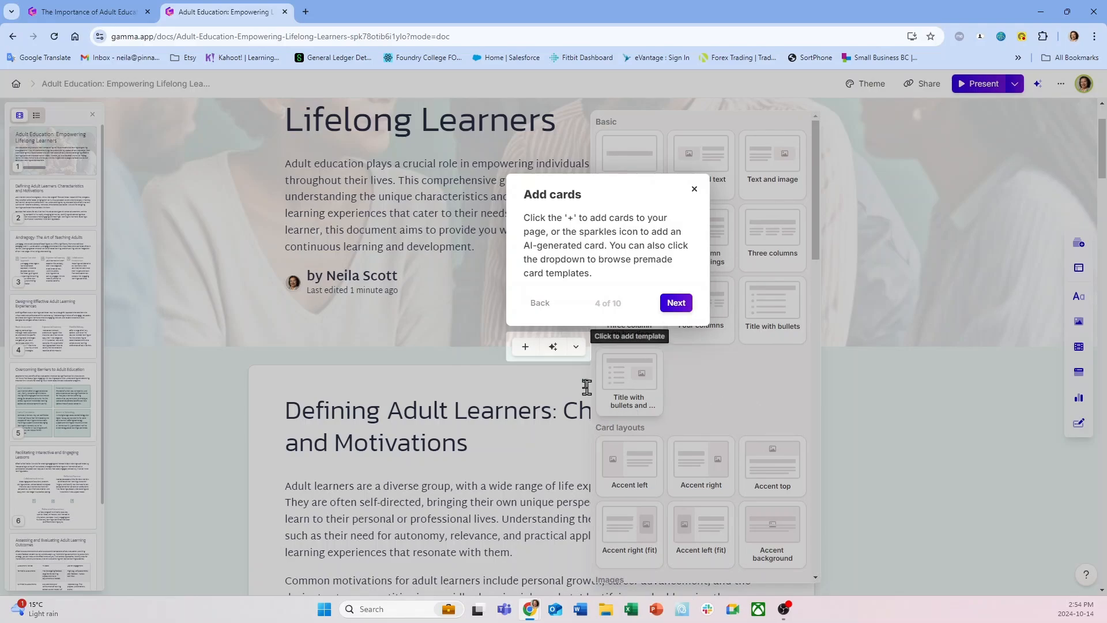
left_click(672, 303)
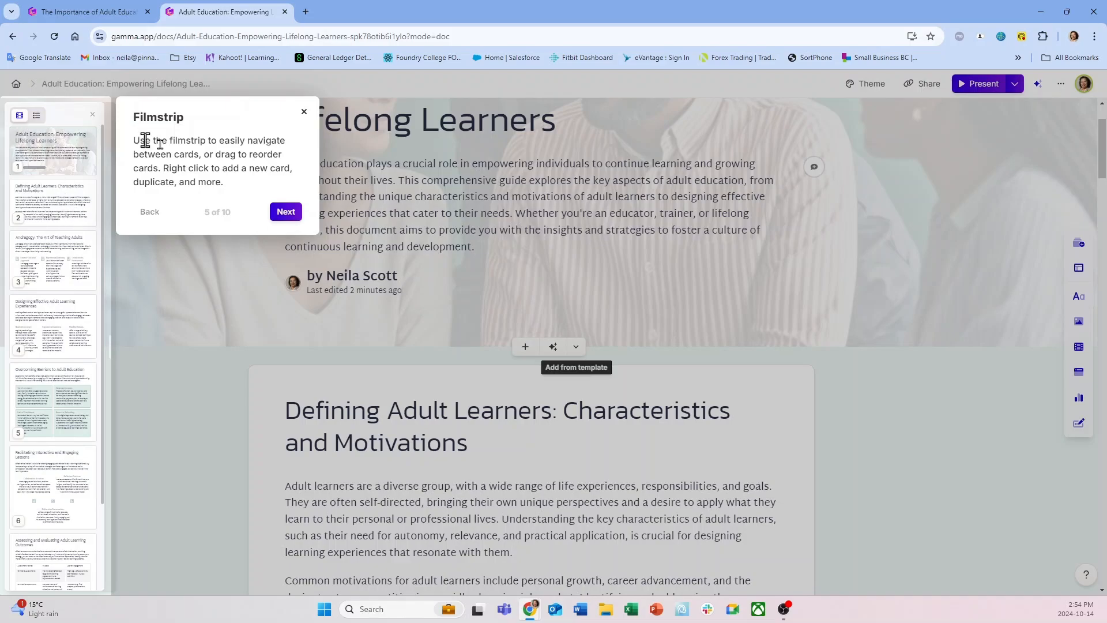
Step: Continue the tour through the theme and sharing tips and open the document in present mode
left_click(284, 211)
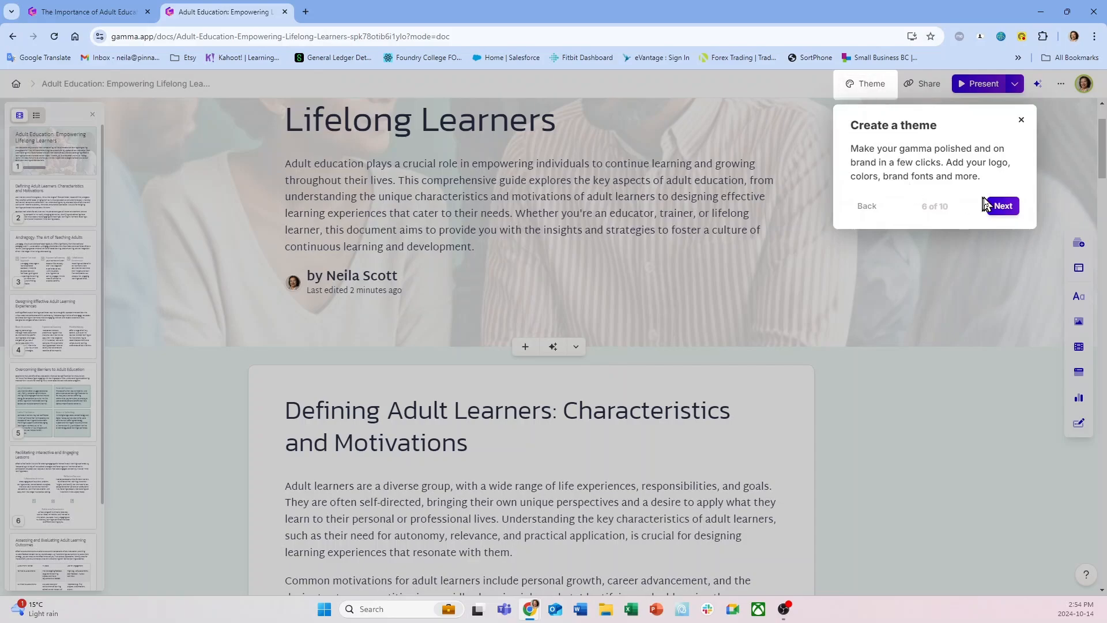
left_click(1004, 206)
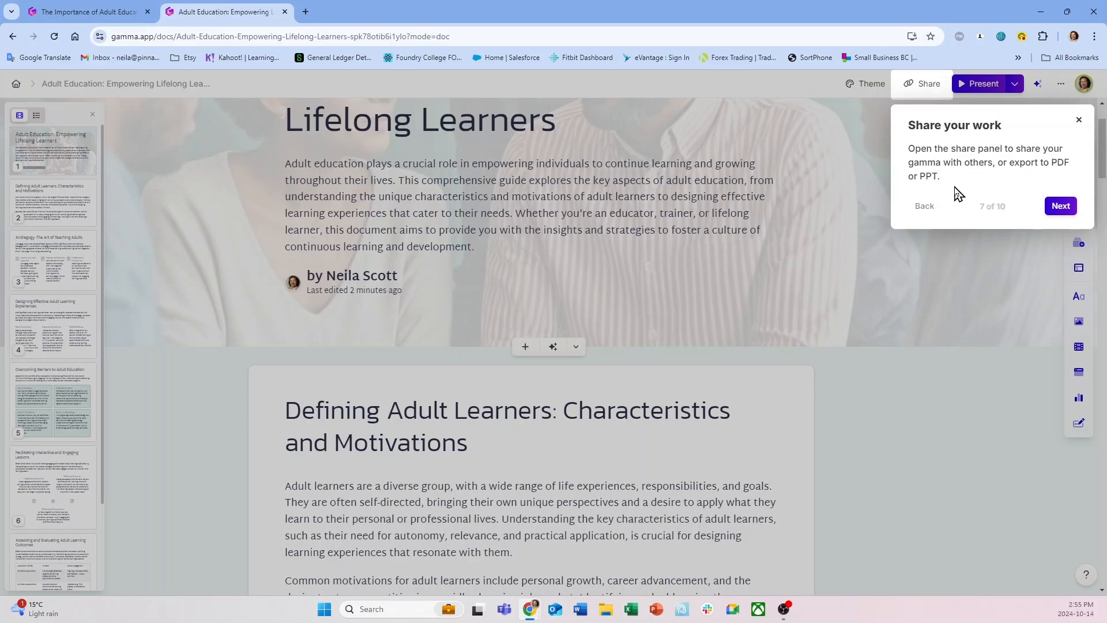
left_click(1062, 208)
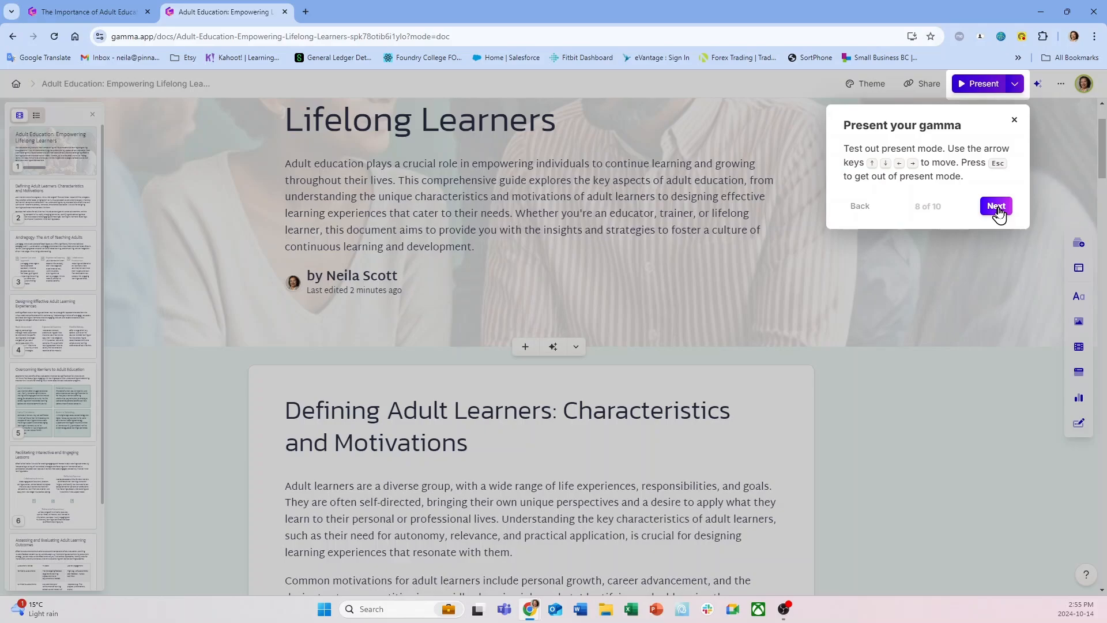
left_click(980, 85)
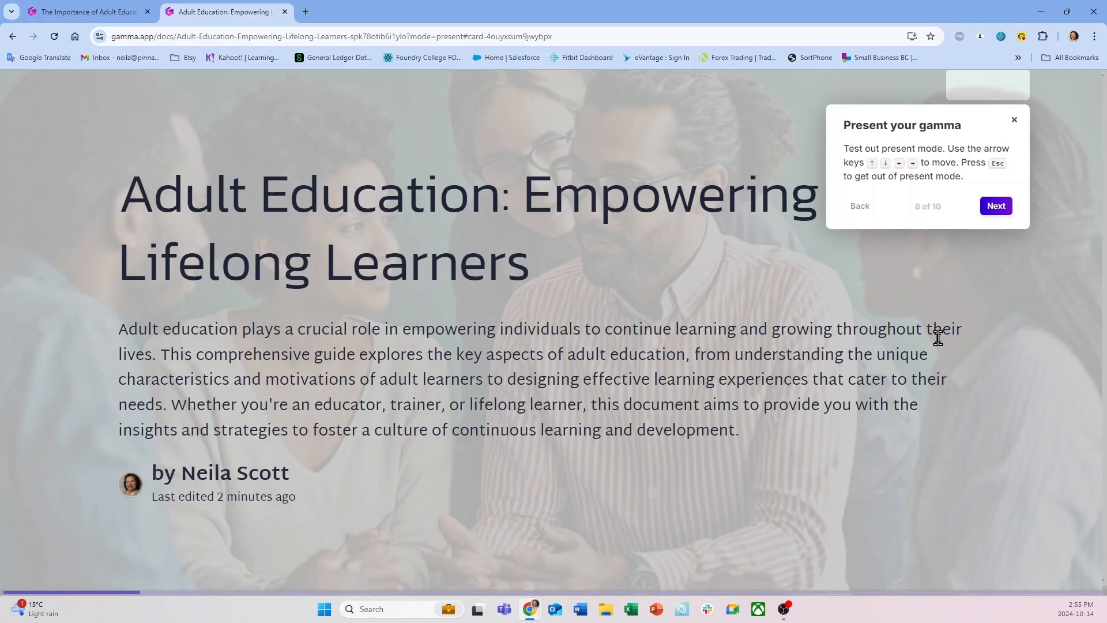
Step: Page forward through the presented cards to the Andragogy card, exit present mode, and continue the tour to the Edit with AI tip
key("Right")
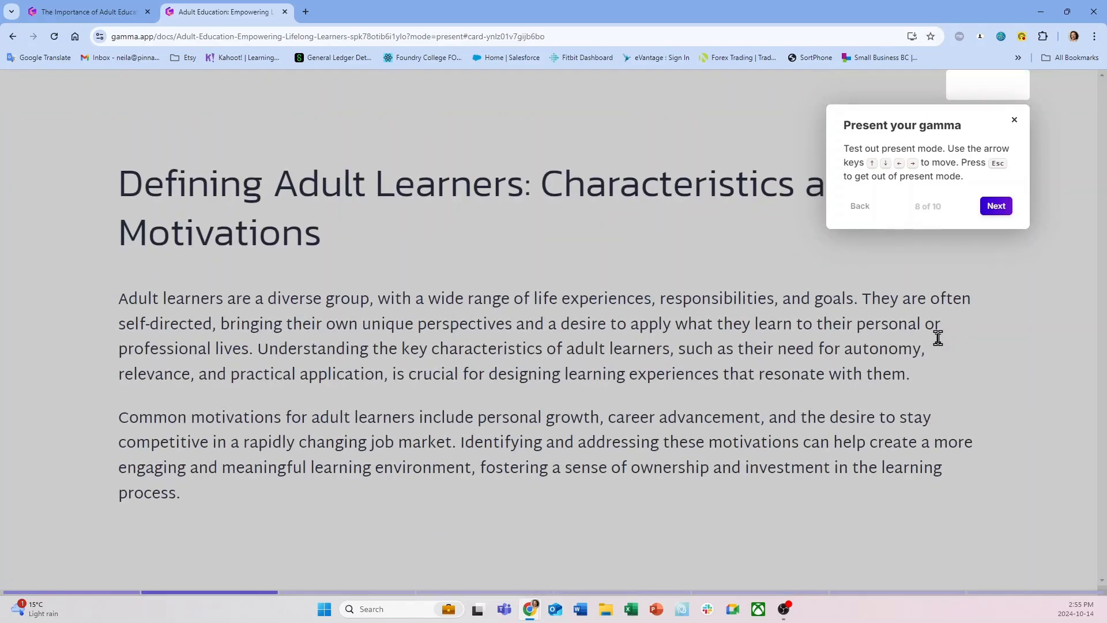
key("Right")
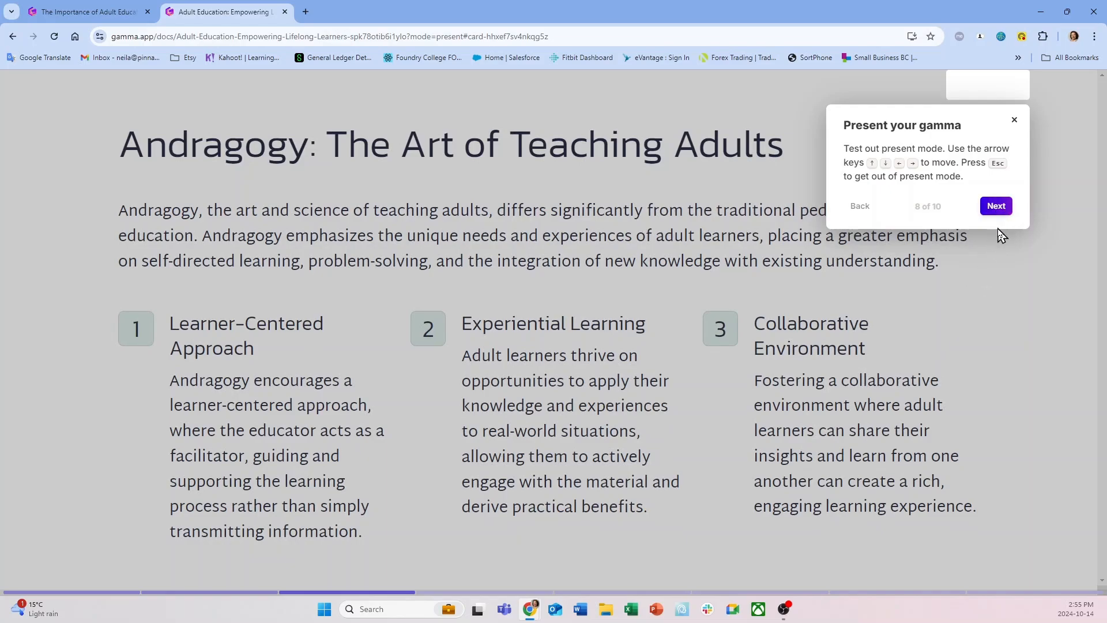
key("Escape")
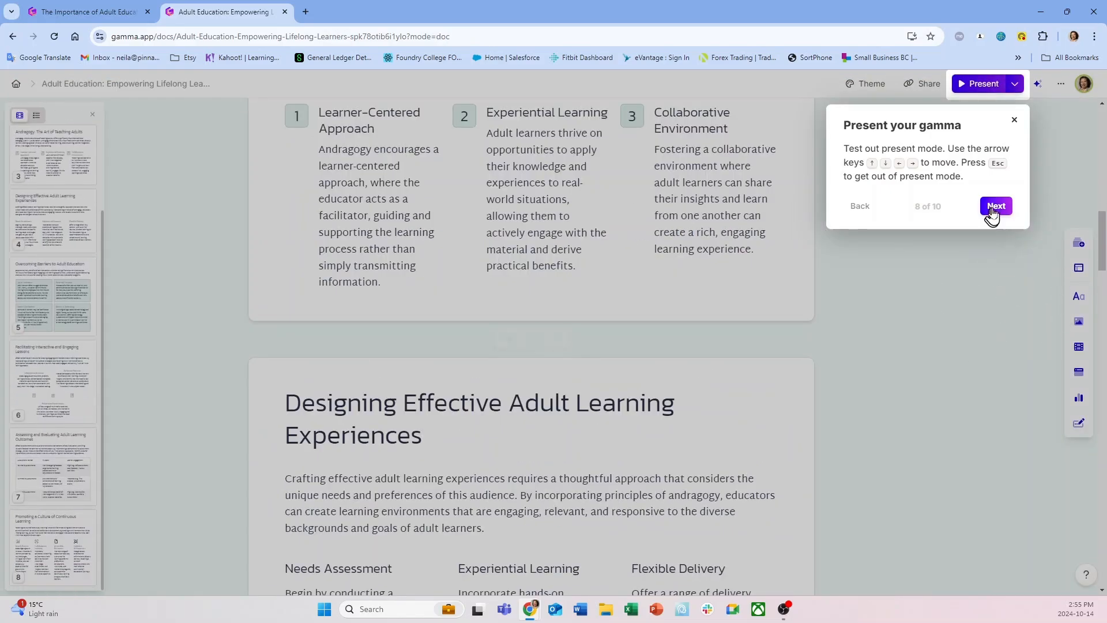
left_click(996, 206)
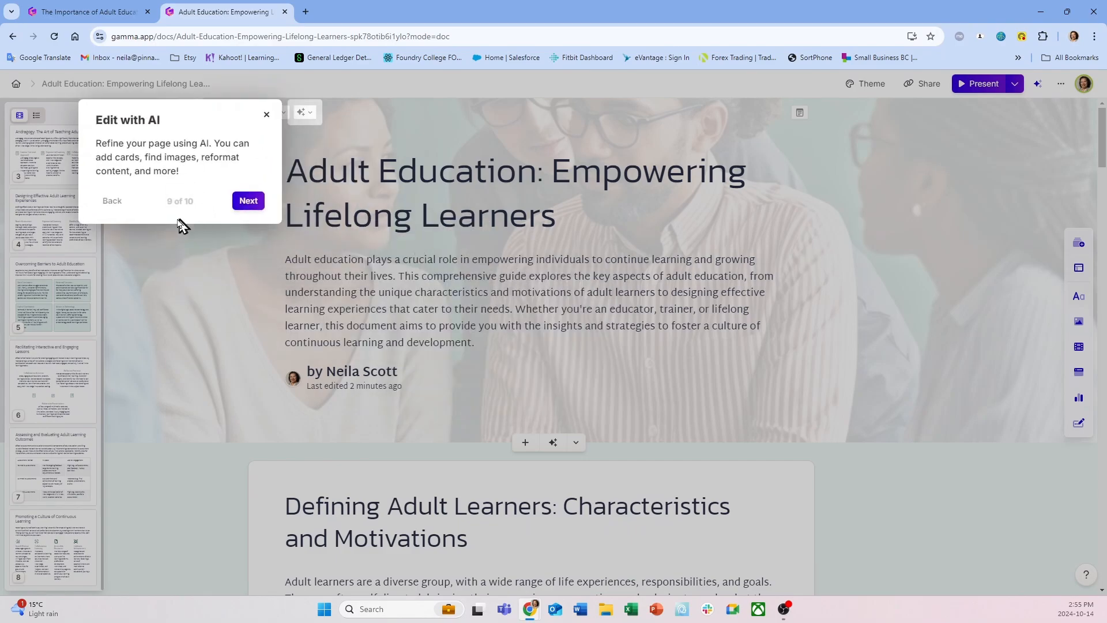
Step: Convert the first card's content to a timeline with AI, compare it with the original, and switch back to the timeline version
left_click(310, 115)
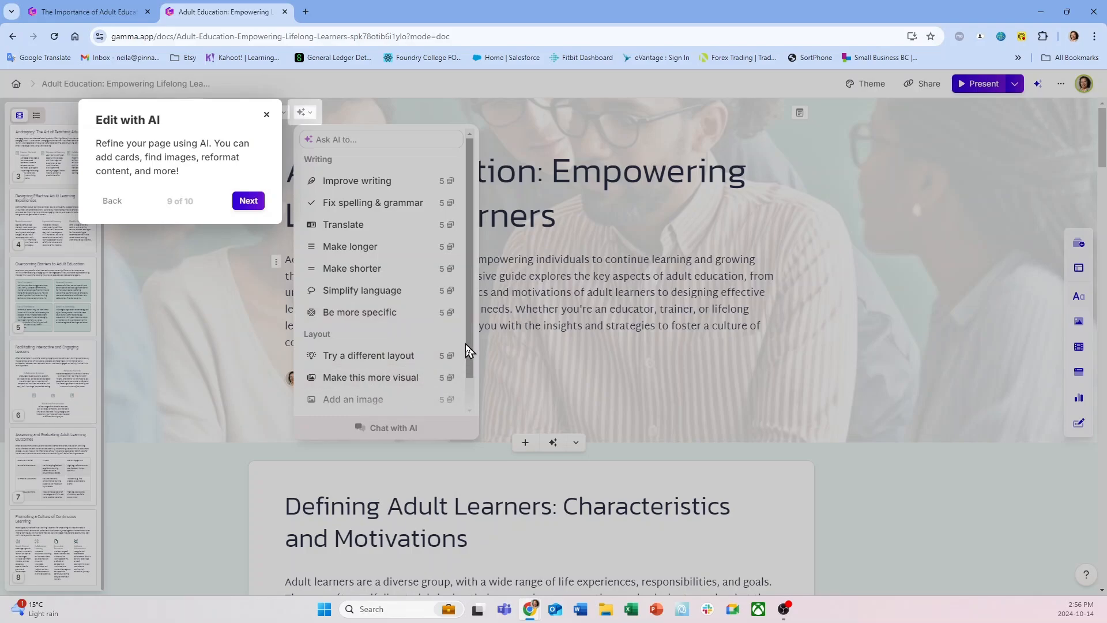
scroll(460, 369, "down", 1)
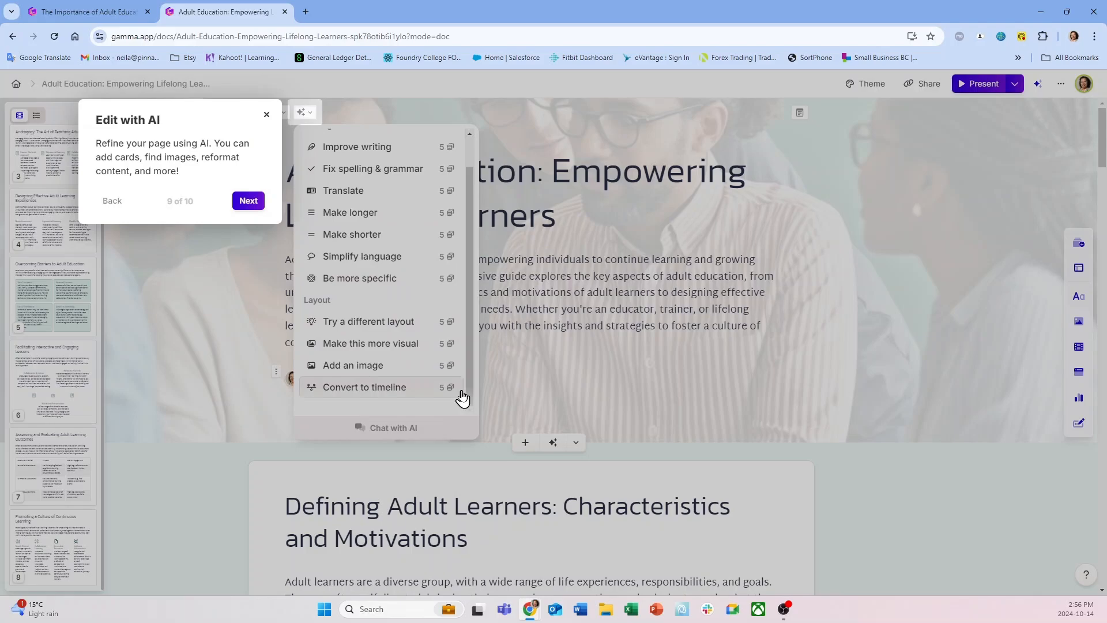
left_click(461, 389)
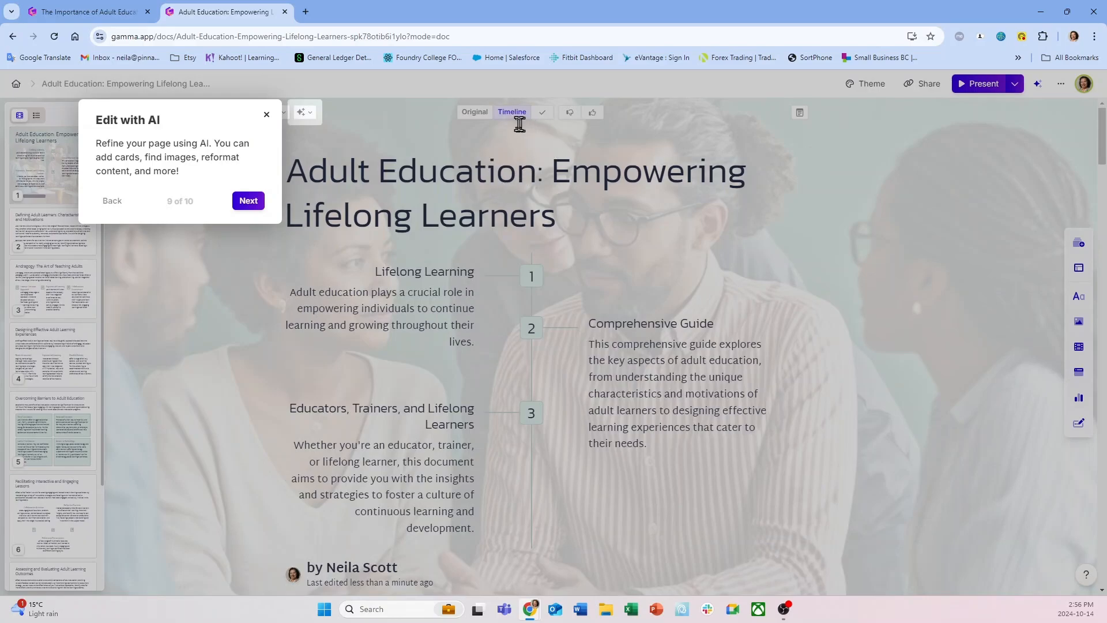
left_click(475, 113)
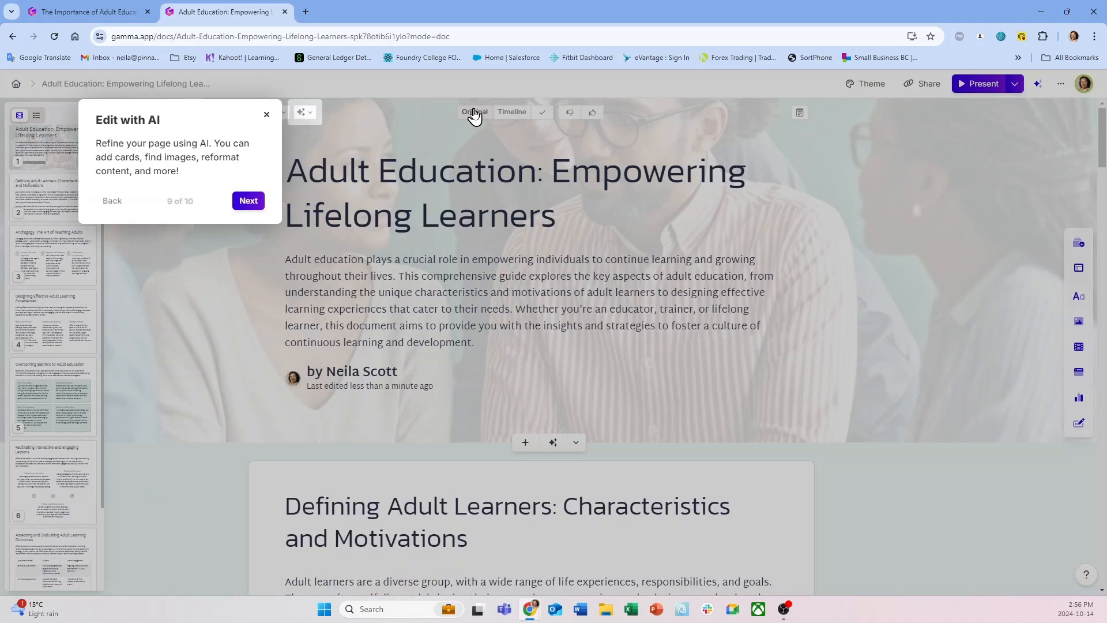
left_click(517, 114)
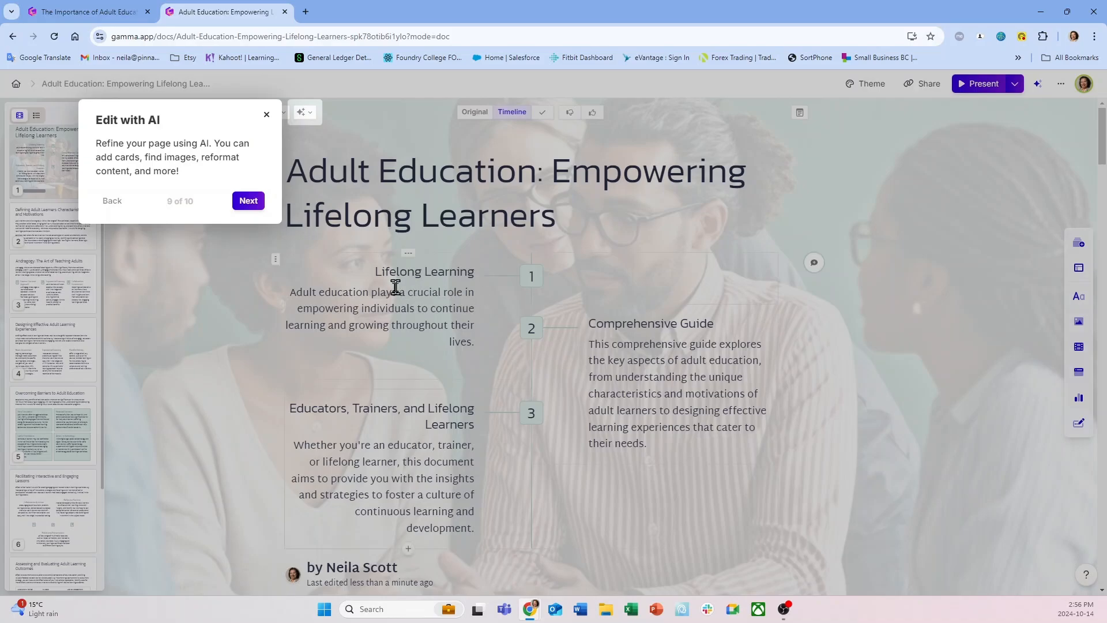
Step: Look at the color options for the timeline's Lifelong Learning item and close them without choosing a color
left_click(409, 256)
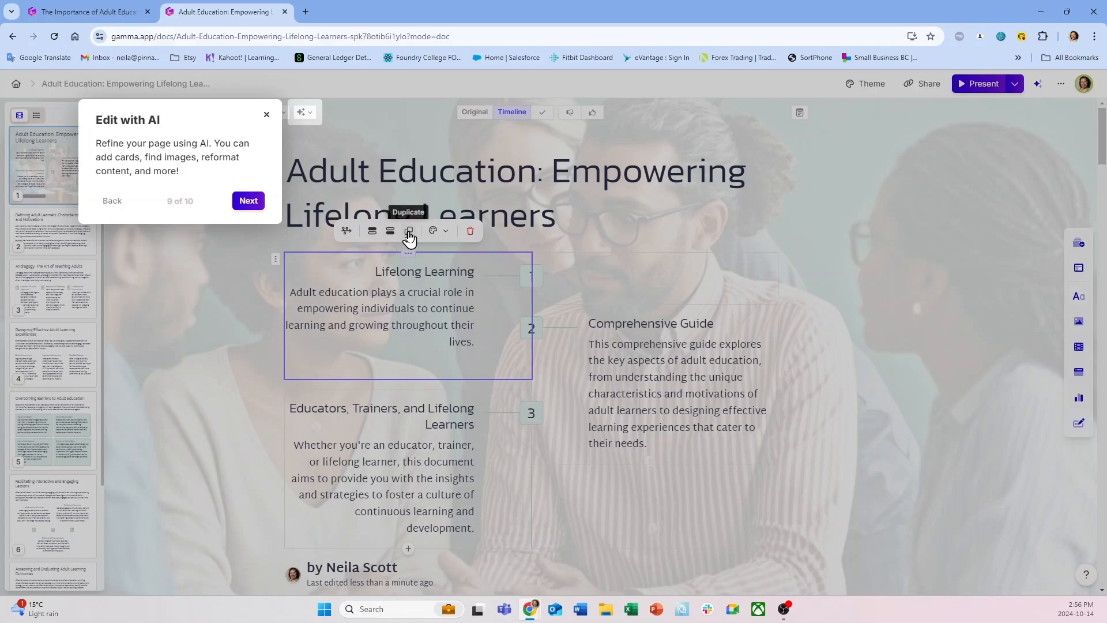
left_click(445, 236)
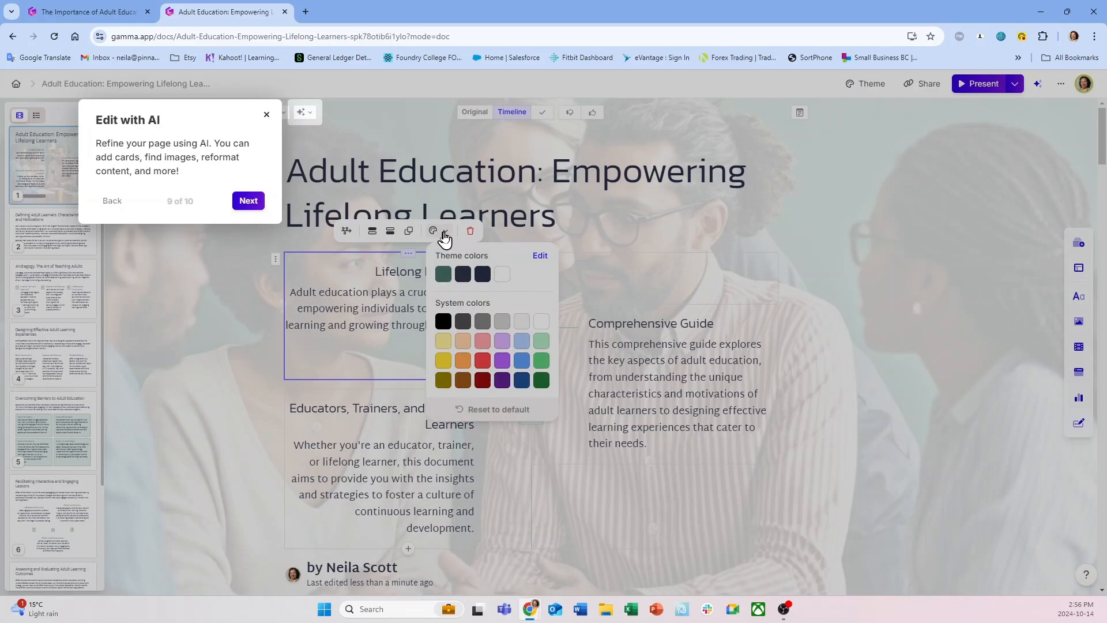
left_click(860, 390)
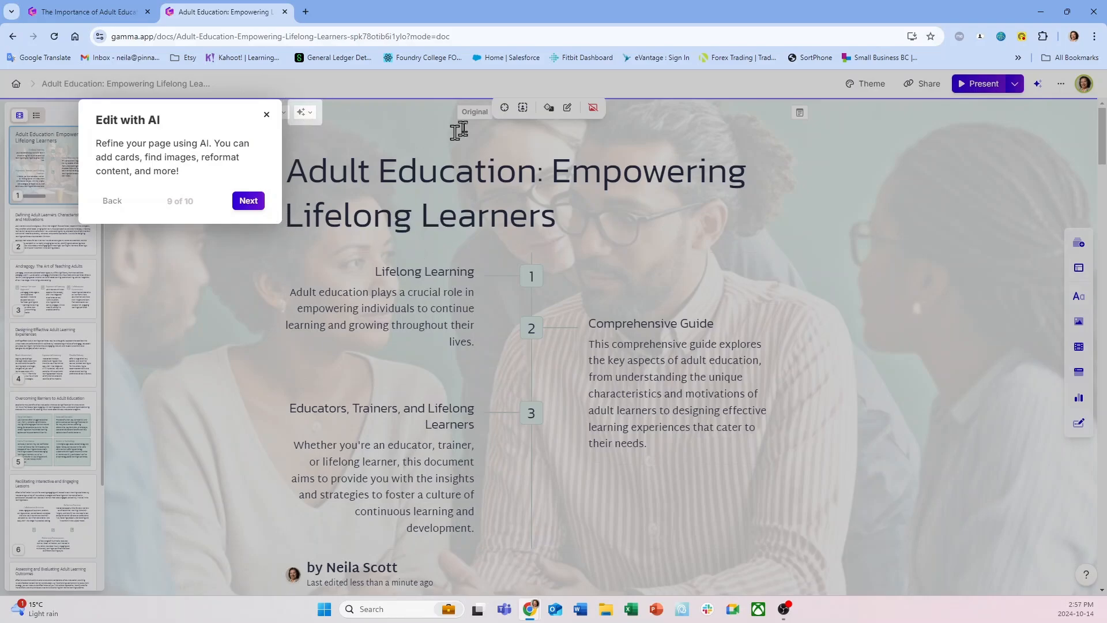
Step: Replace the first card's background photo using Surprise me twice to get a misty hills image, and finish the editor tour
left_click(549, 109)
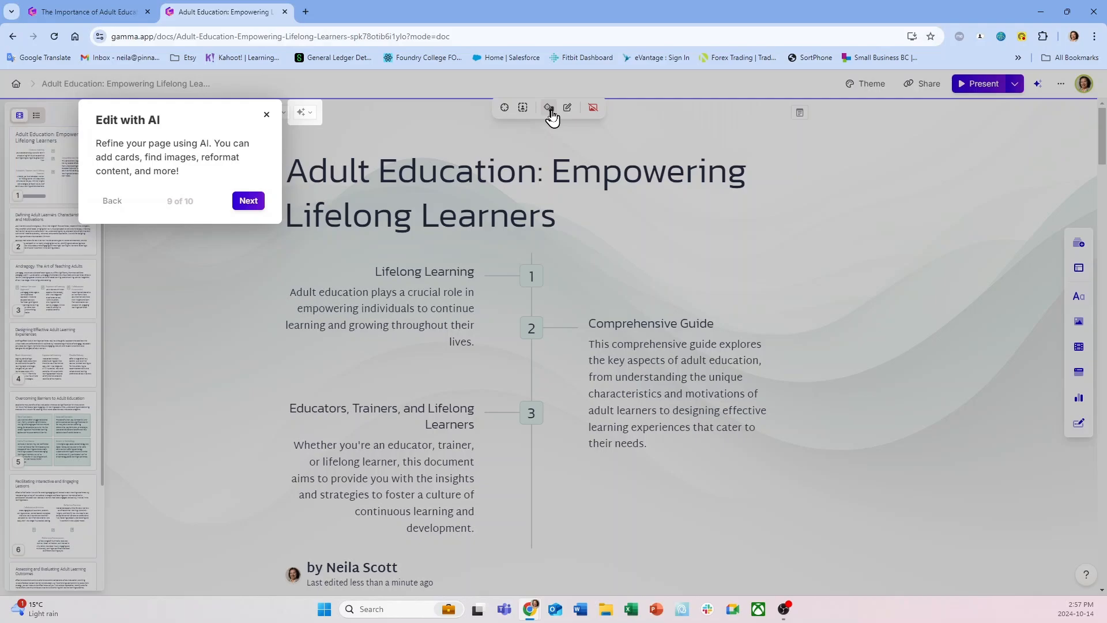
left_click(551, 111)
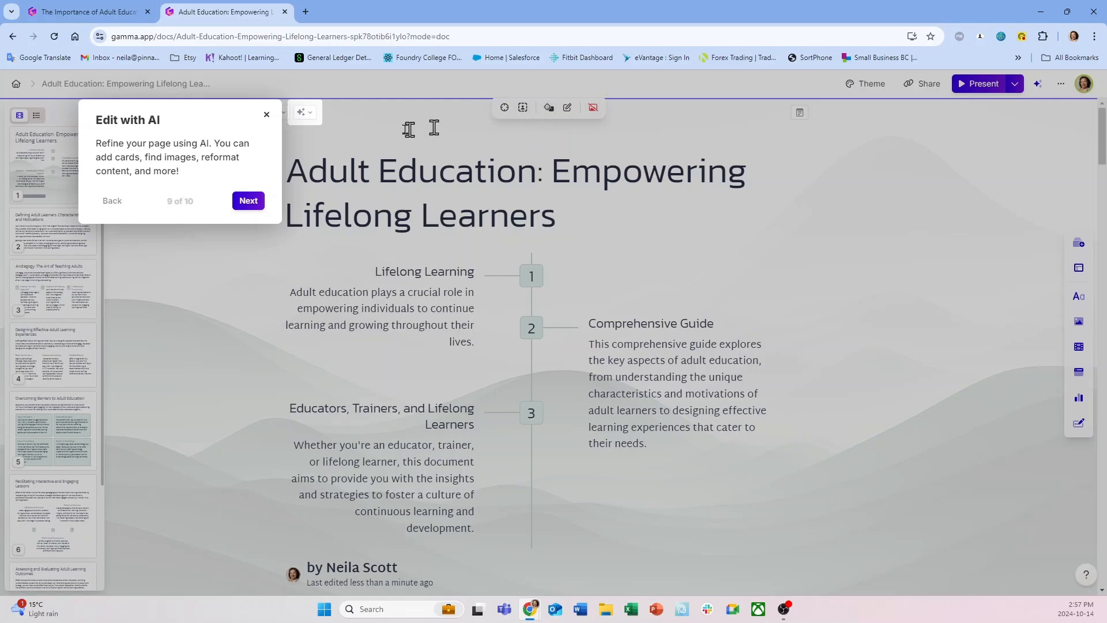
left_click(248, 202)
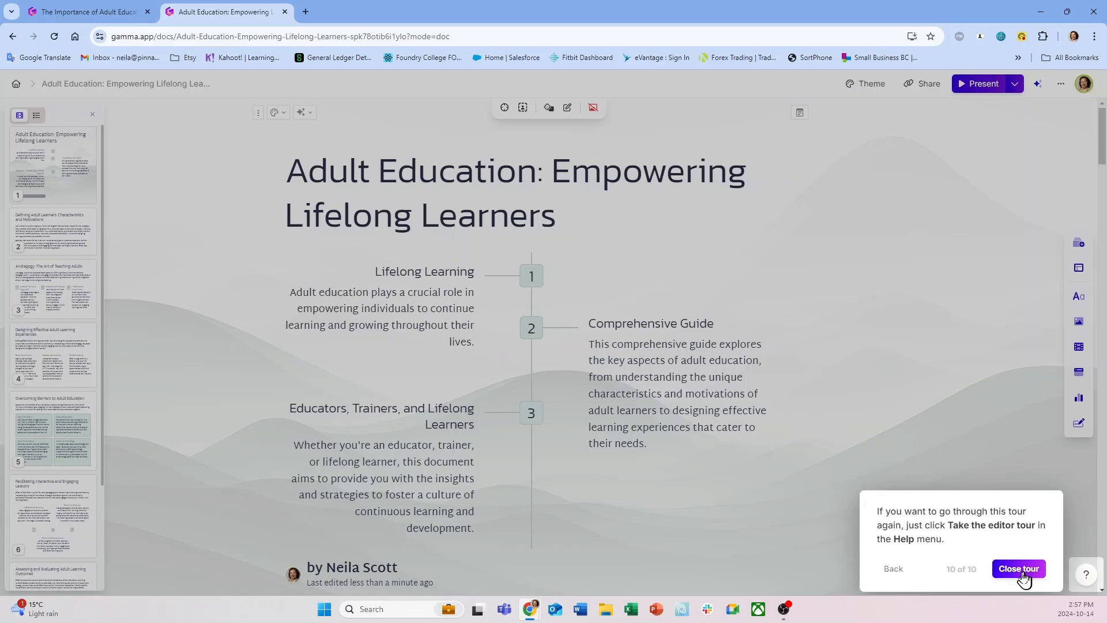
left_click(1019, 569)
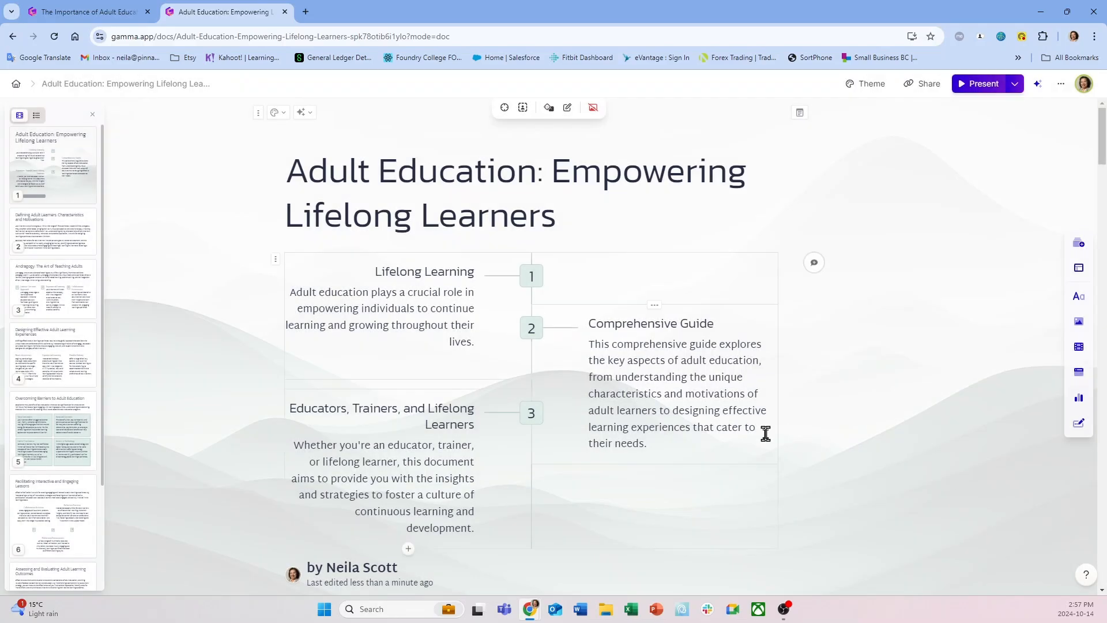
Step: Translate the first card into Português (Brasil) with AI
left_click(311, 121)
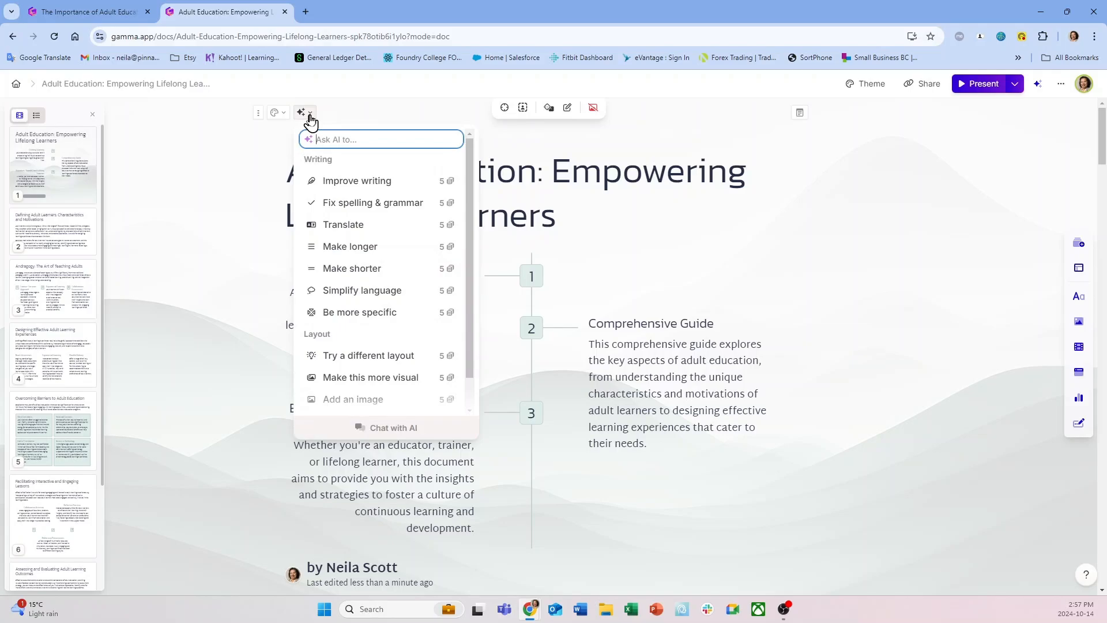
left_click(342, 225)
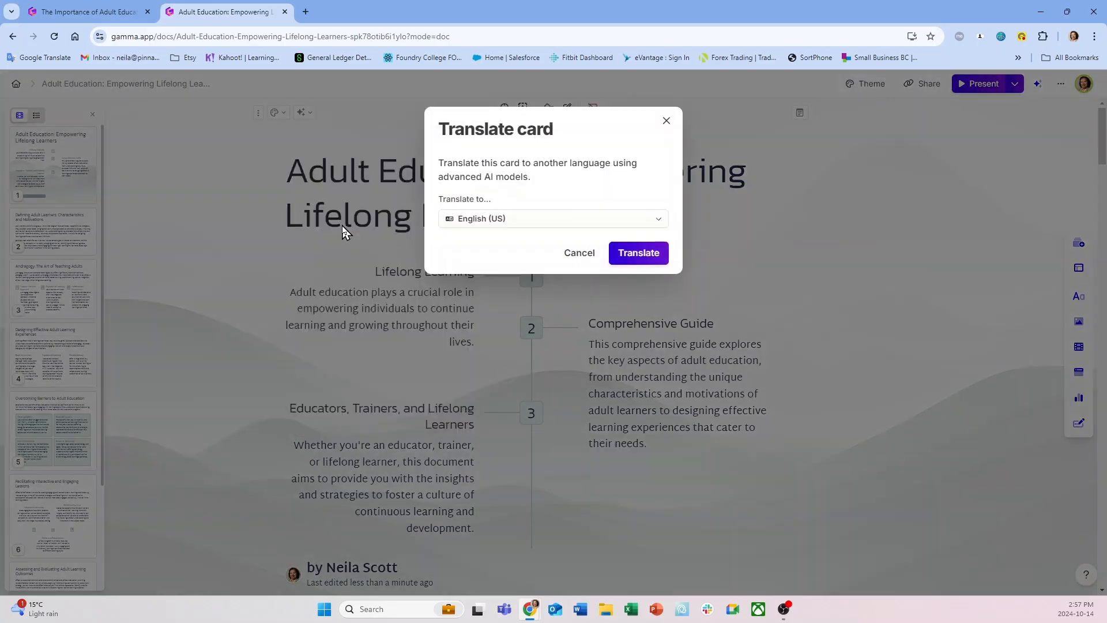
left_click(653, 223)
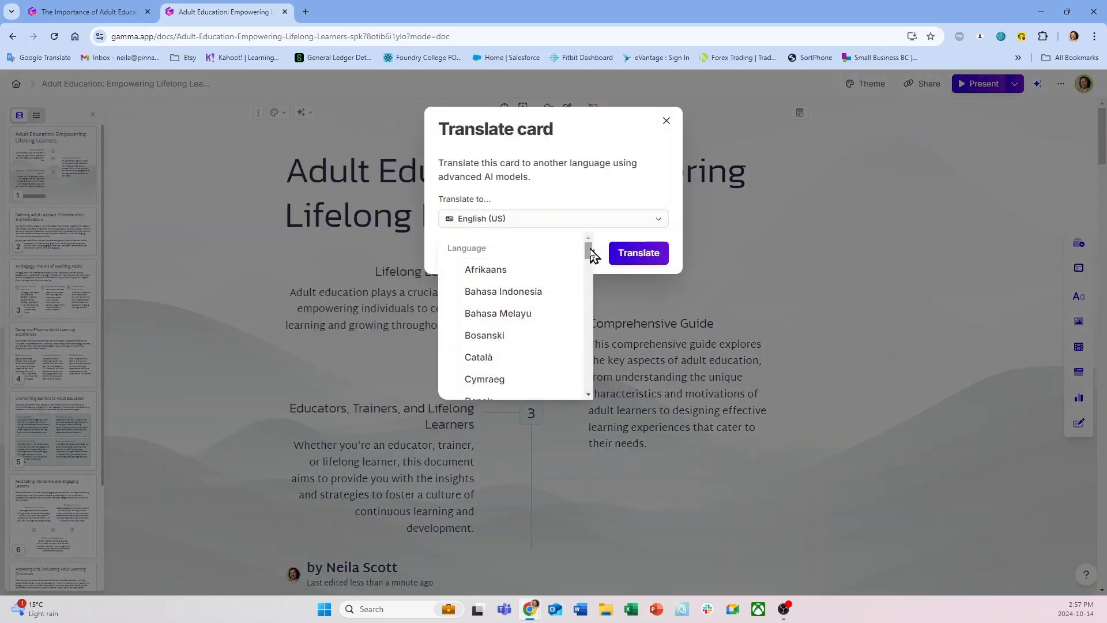
left_click_drag(591, 254, 586, 309)
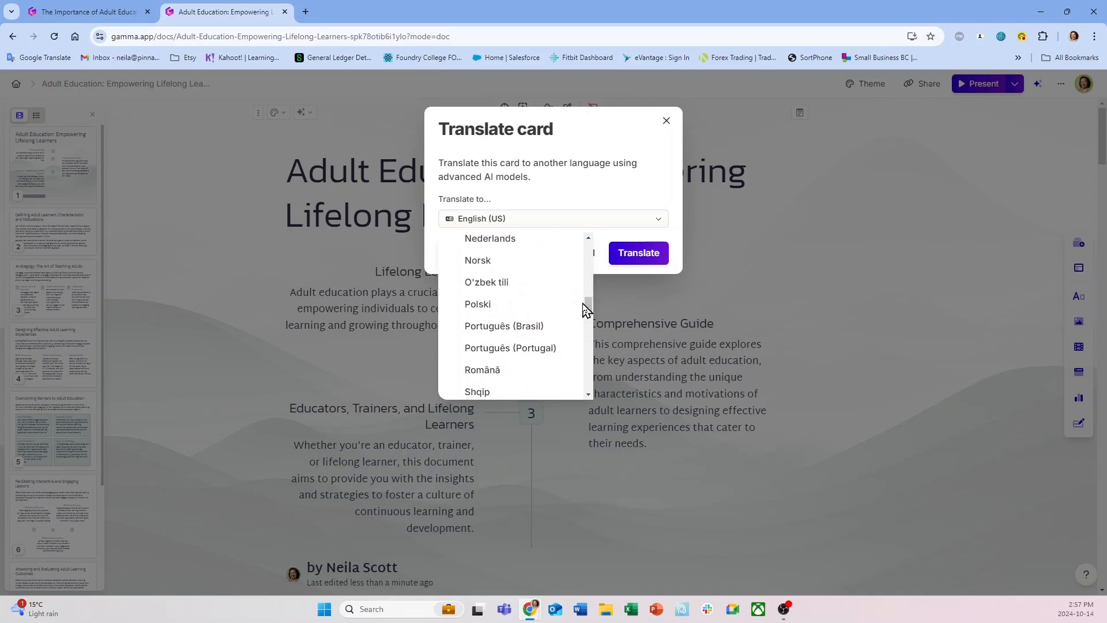
left_click(514, 327)
left_click(640, 256)
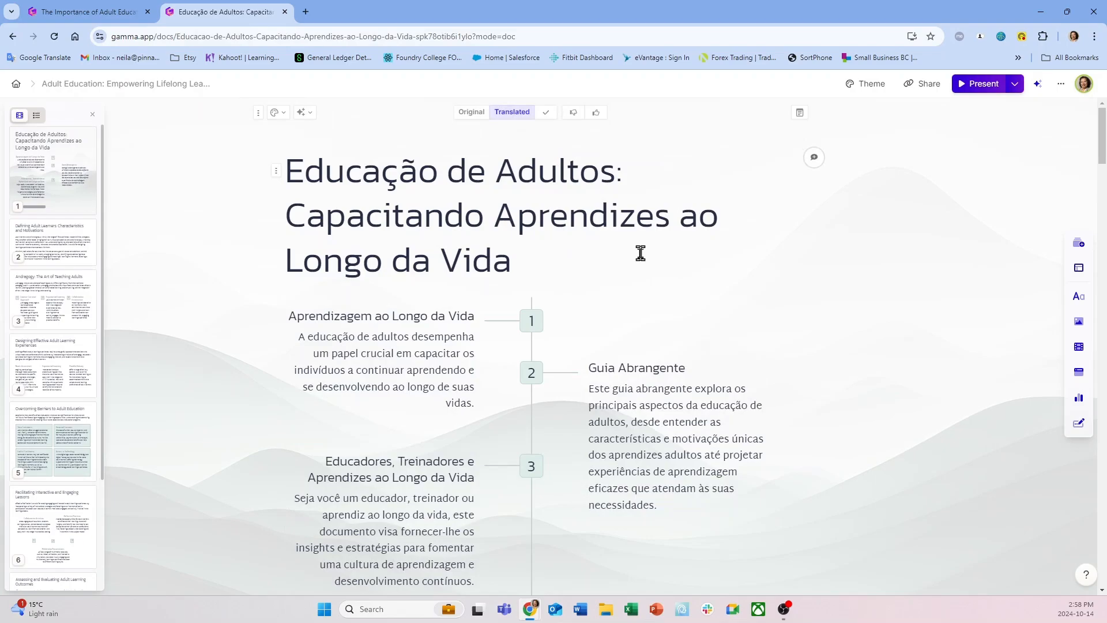
Step: Compare the original and translated versions of the first card and return to the original English text
left_click(470, 118)
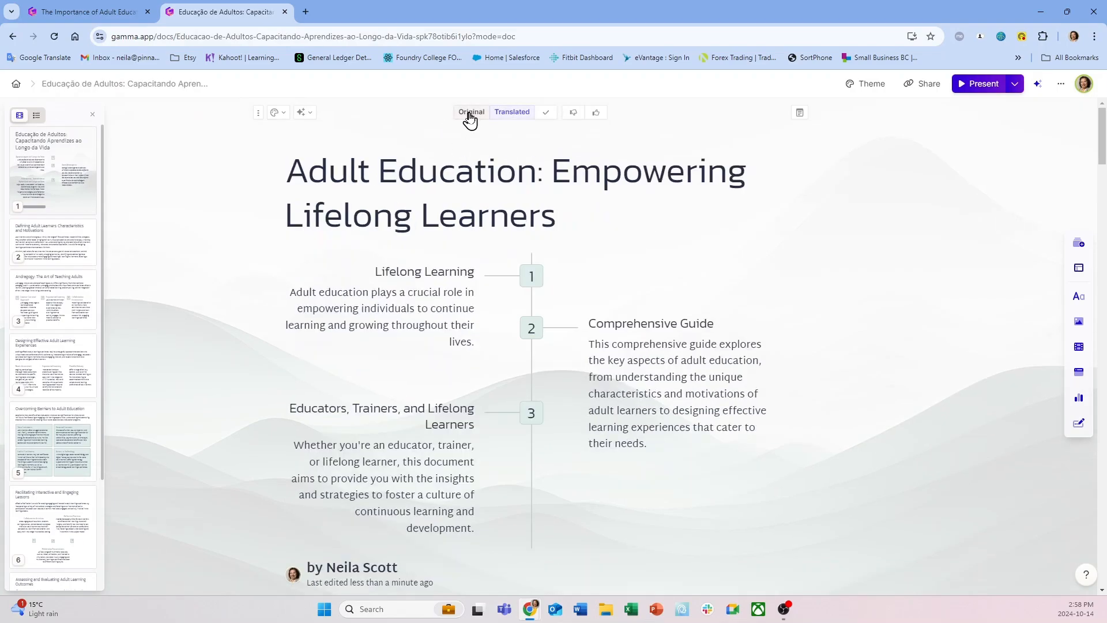
left_click(511, 115)
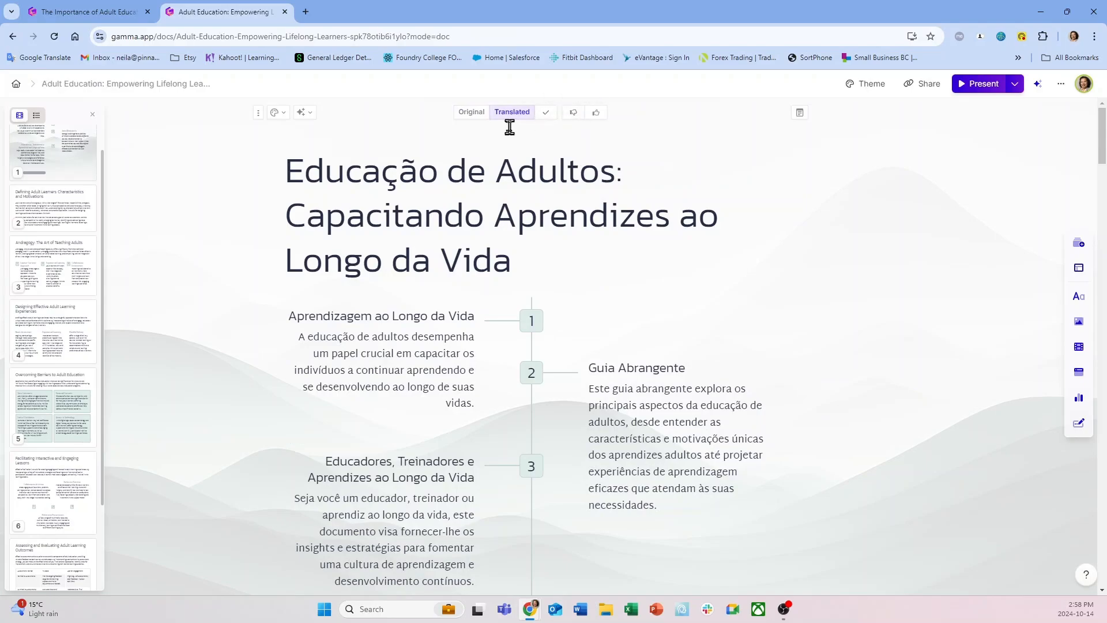
left_click(469, 115)
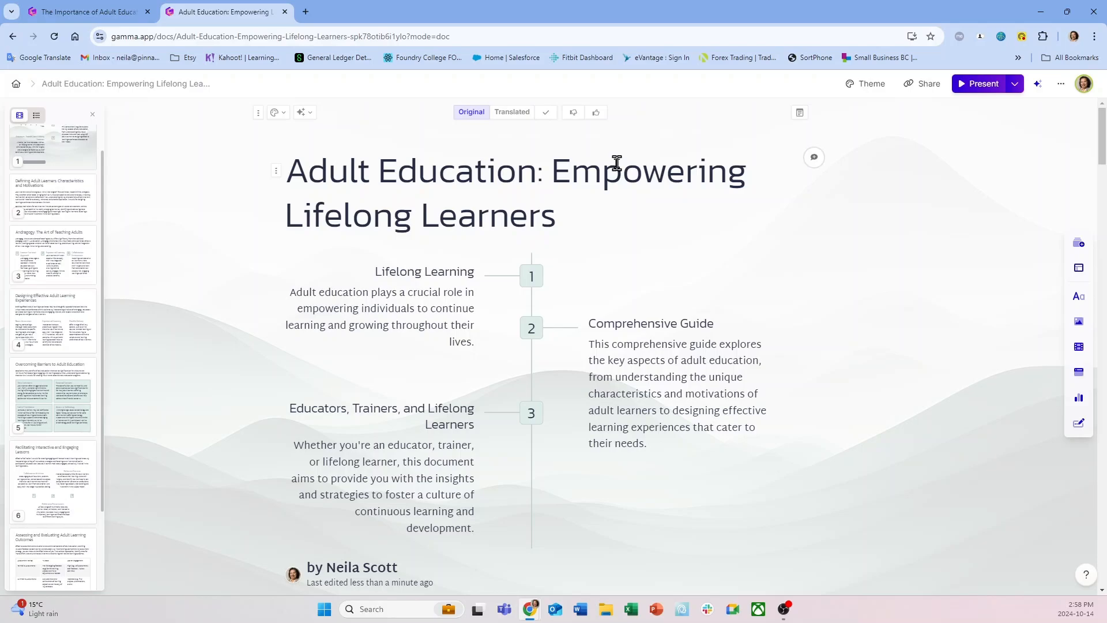
Step: View the first card's speaker notes area and its AI generate option, and close the notes without adding any
left_click(801, 114)
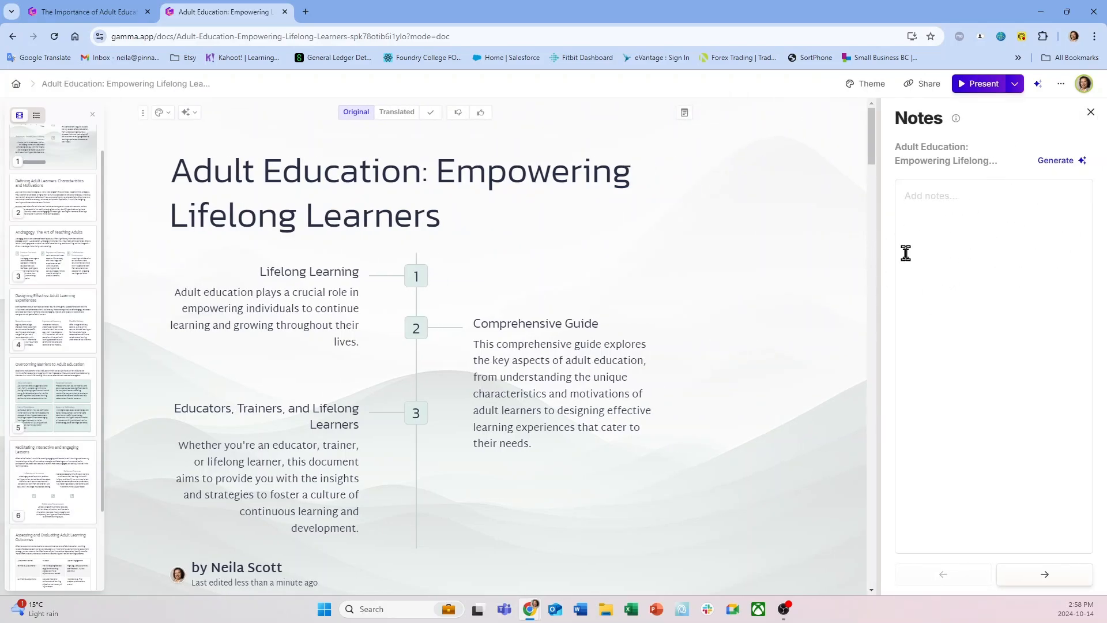
left_click(910, 236)
left_click(1090, 114)
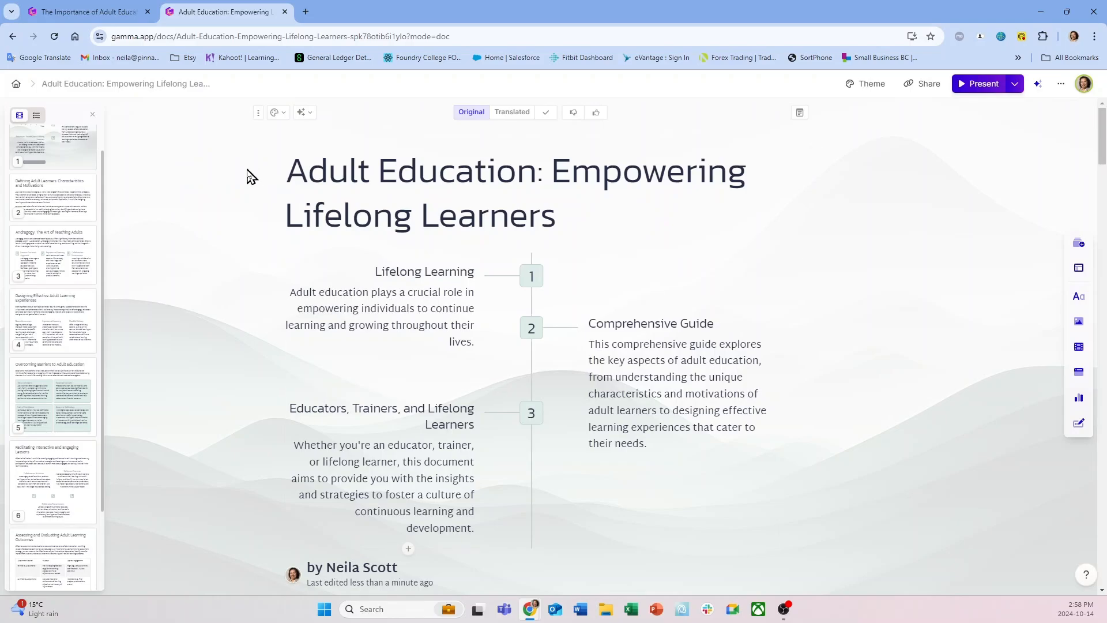
Step: Look through the first card's AI writing and layout options, and view the filmstrip as a title list before returning to thumbnails
left_click(312, 117)
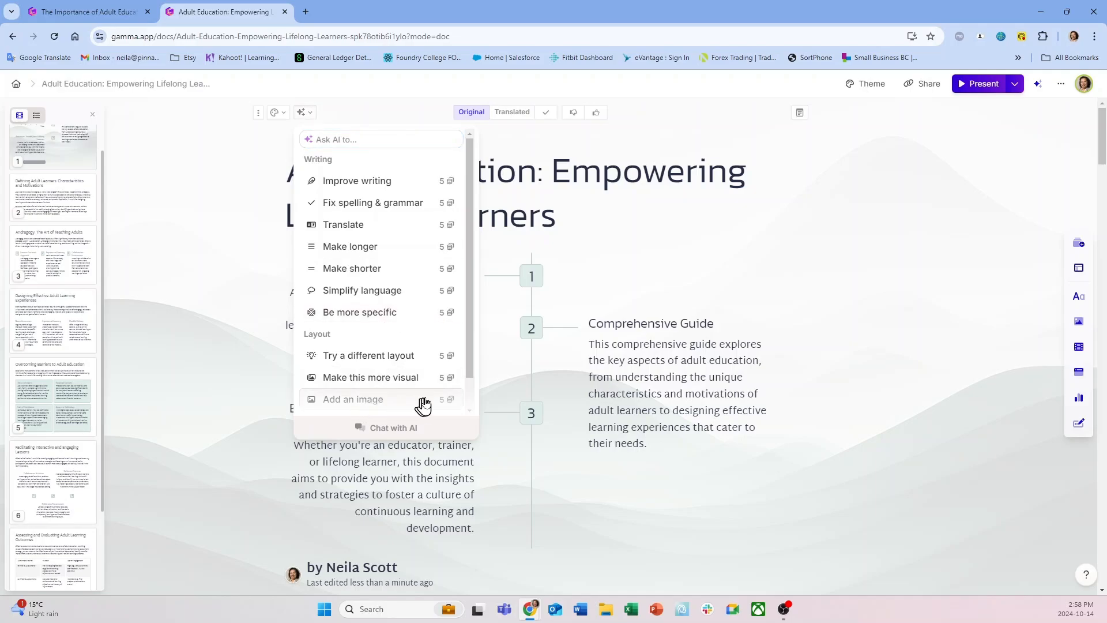
left_click_drag(472, 365, 467, 414)
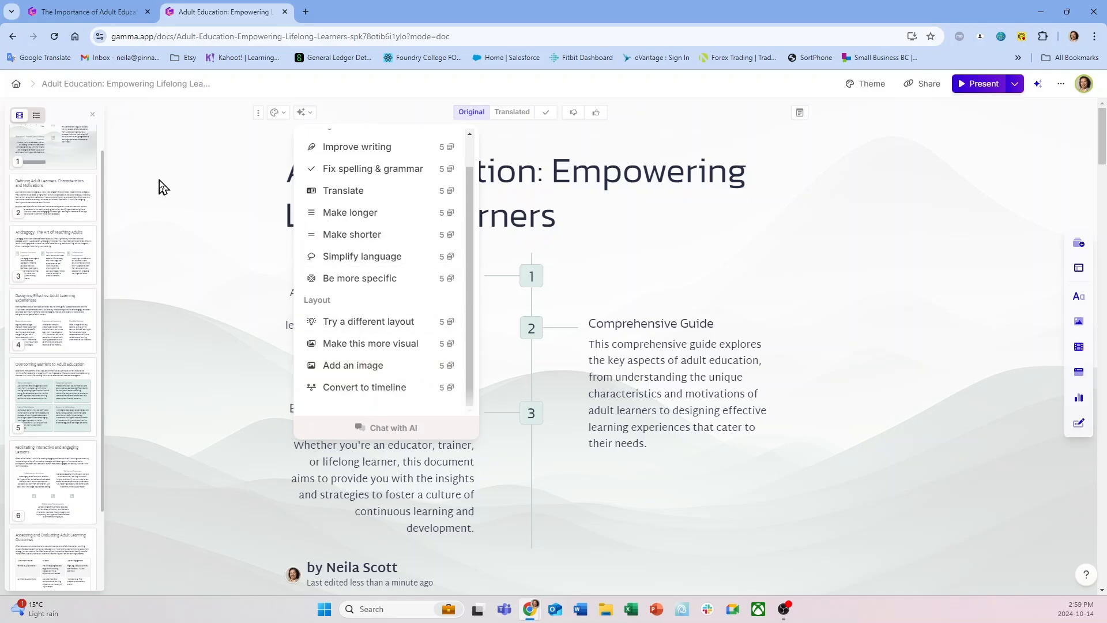
left_click(40, 118)
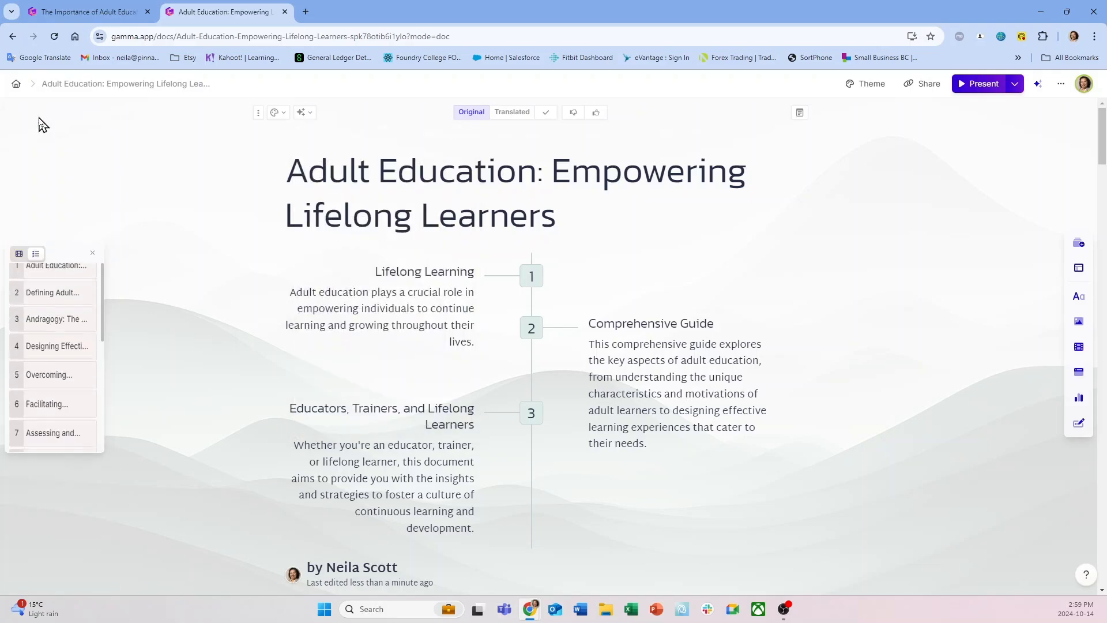
left_click(19, 254)
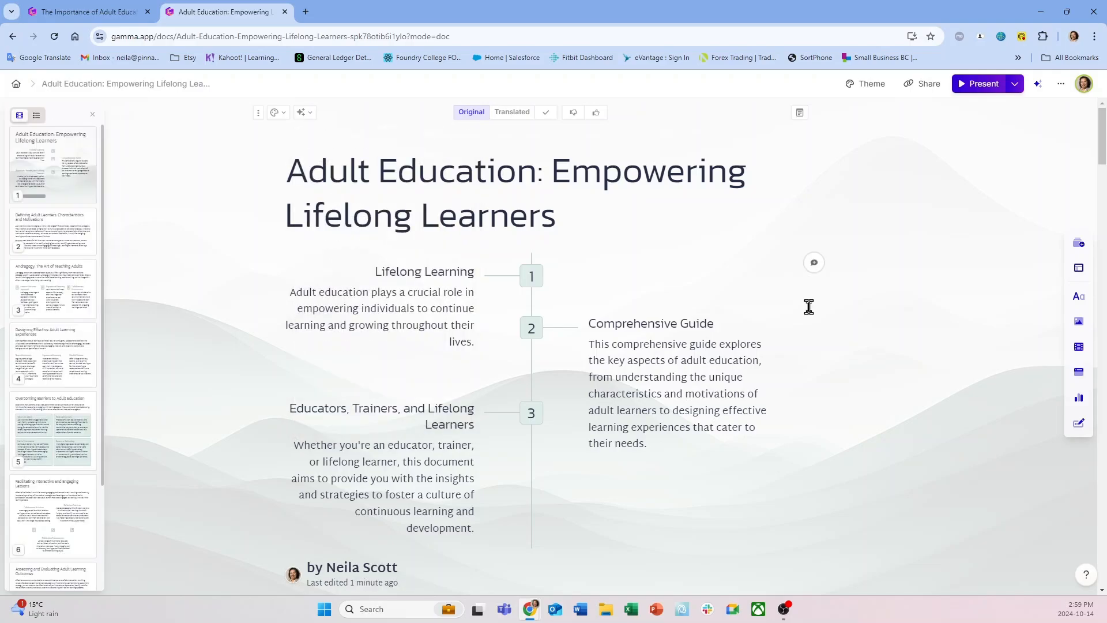